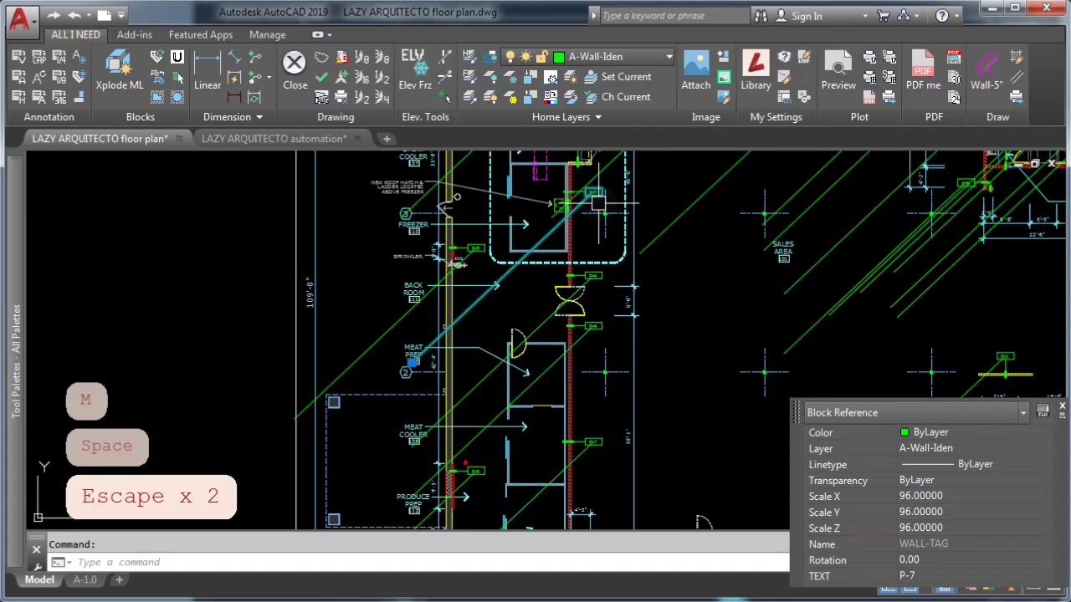
Select all 22 WALL-TAG blocks with Select Similar and start MOVE on them.
right_click(631, 249)
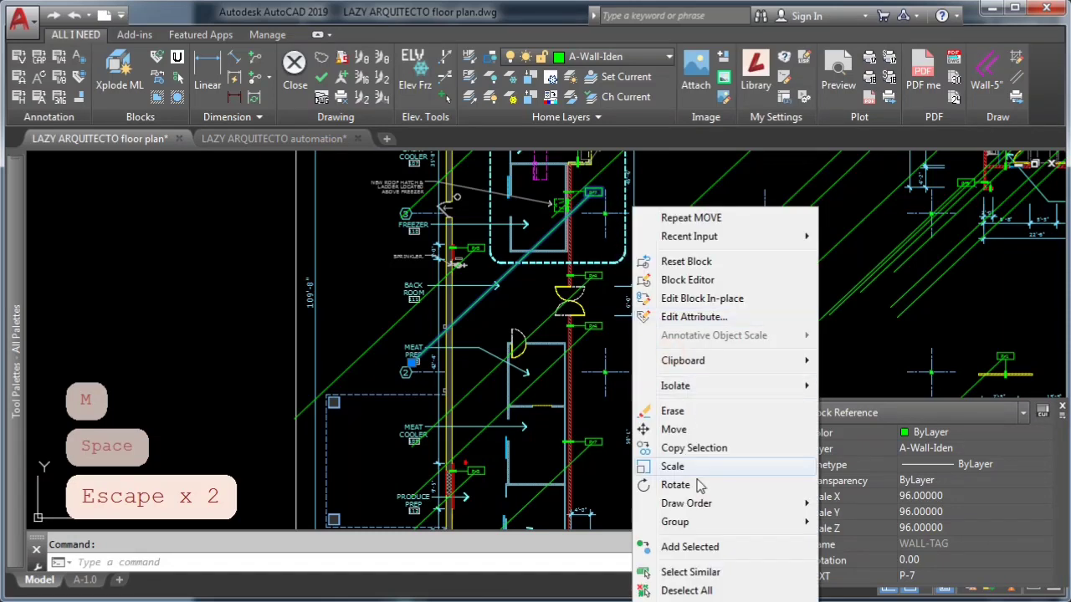
click(708, 574)
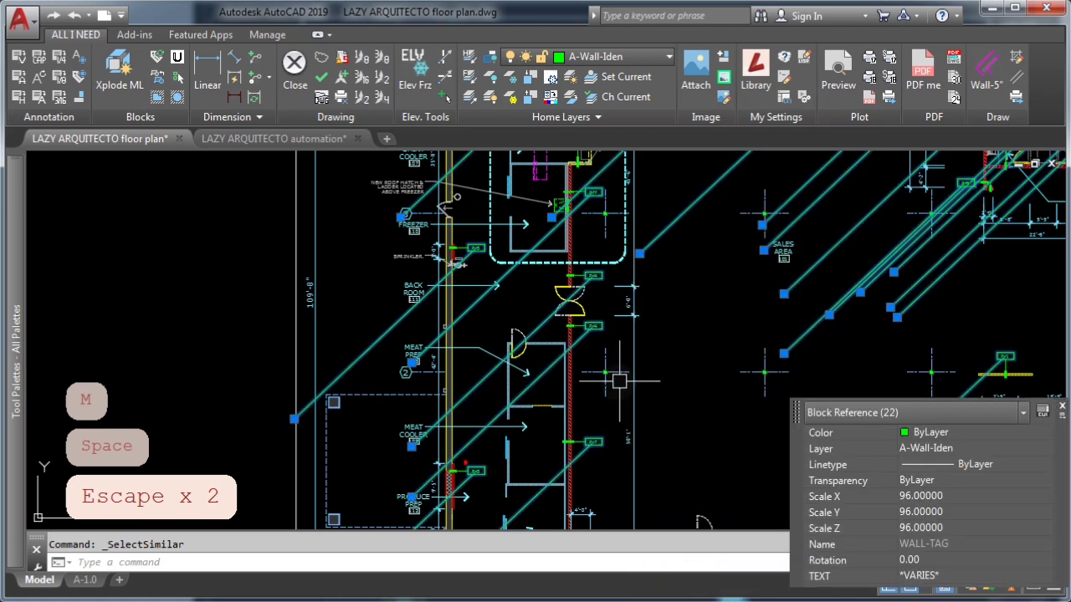
text(m)
key(space)
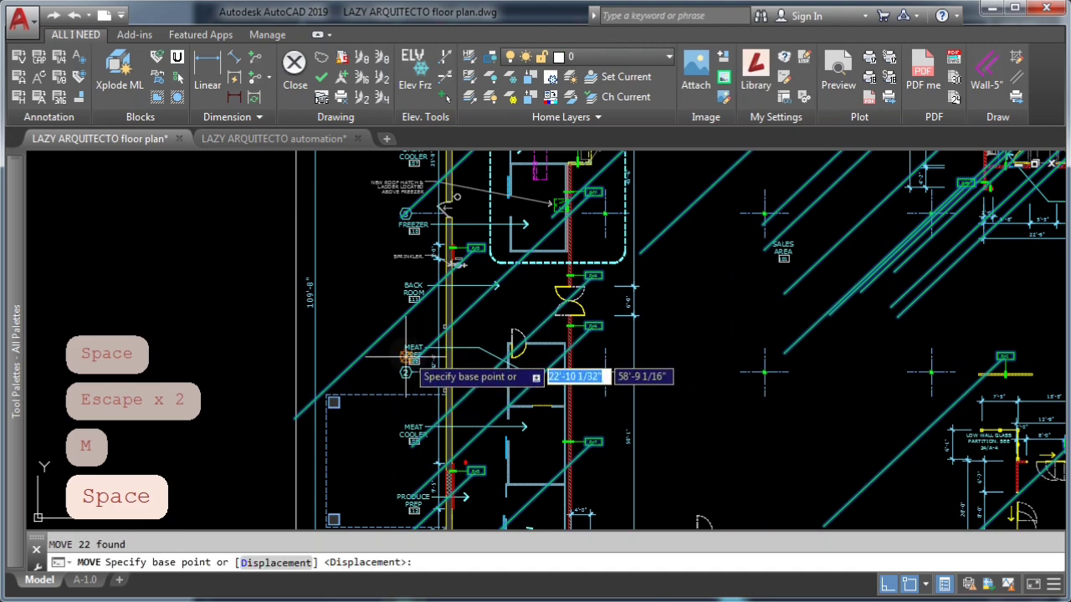
scroll(406, 354, up, 6)
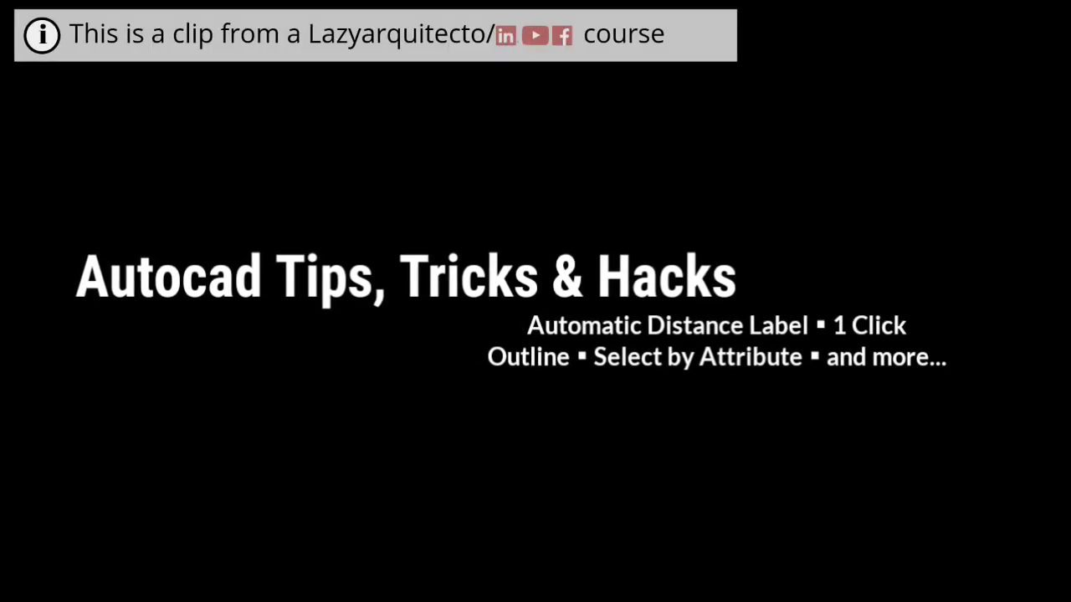
Window-zoom onto the sheet of tree, people and truck blocks.
key(z)
key(space)
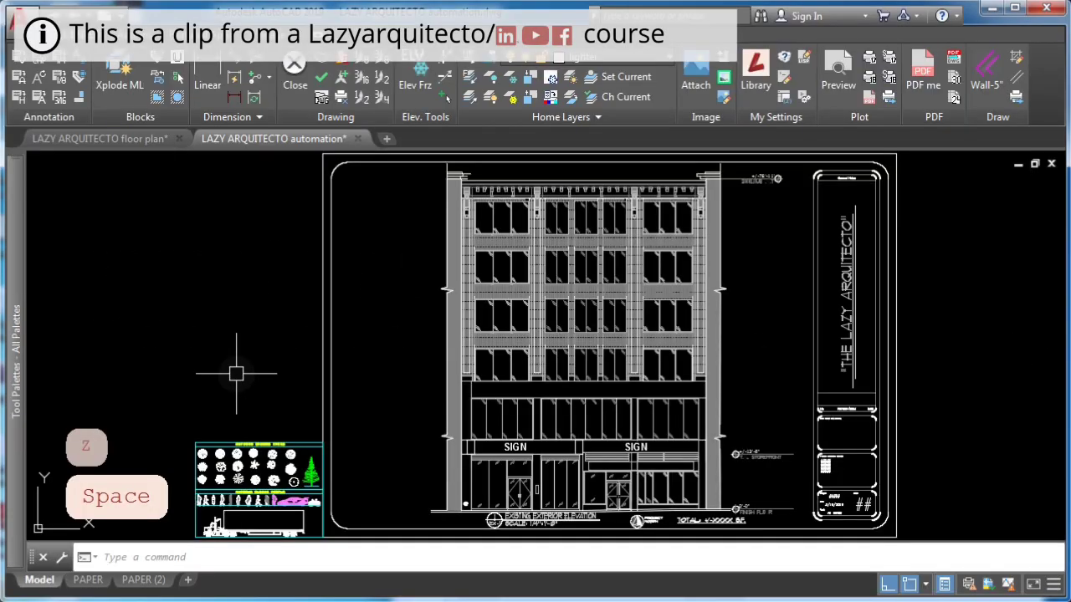
key(z)
key(space)
click(194, 444)
click(327, 536)
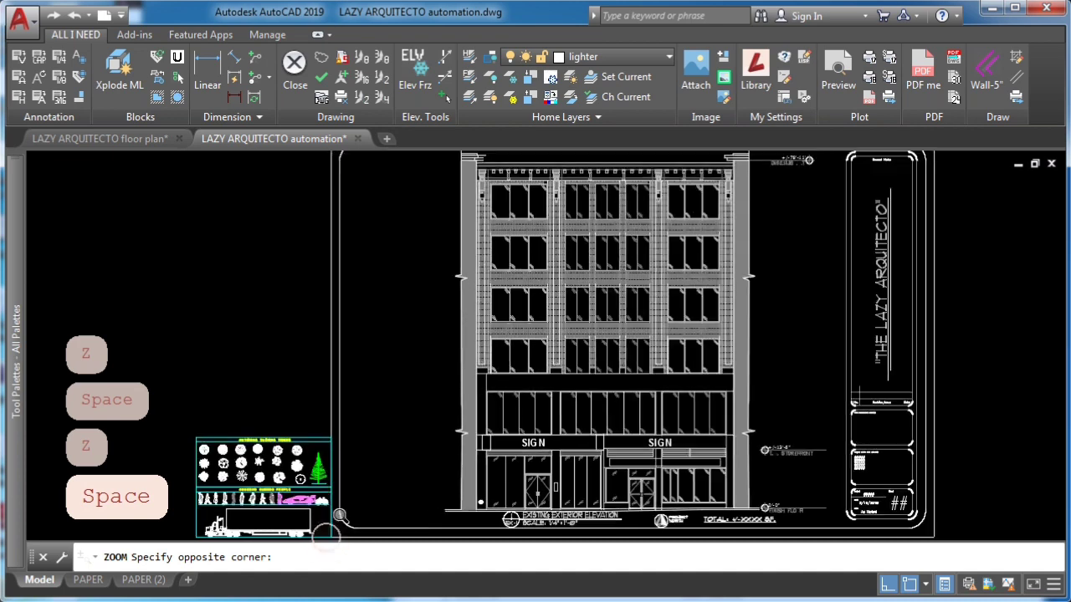
Select the tree blocks one by one to inspect them, ending on the green evergreen tree.
key(Escape)
key(Escape)
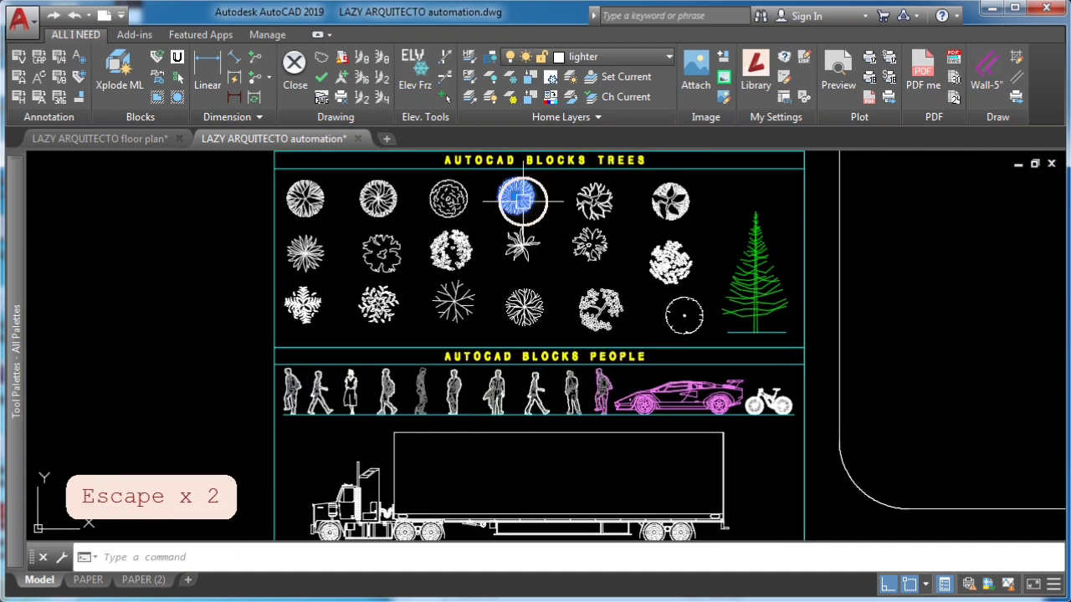
click(517, 199)
key(Escape)
click(594, 204)
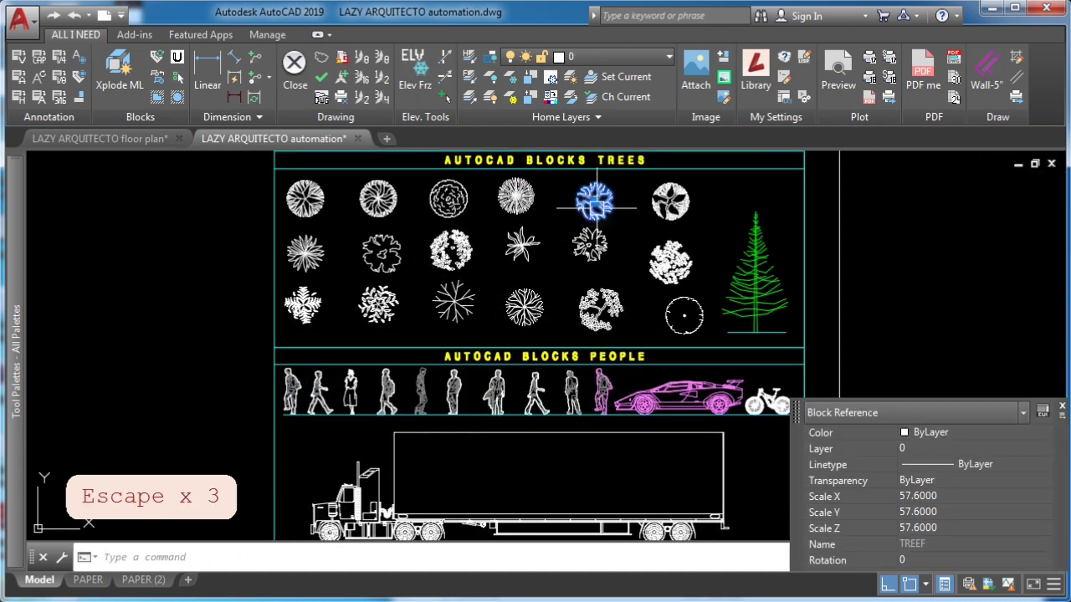
key(Escape)
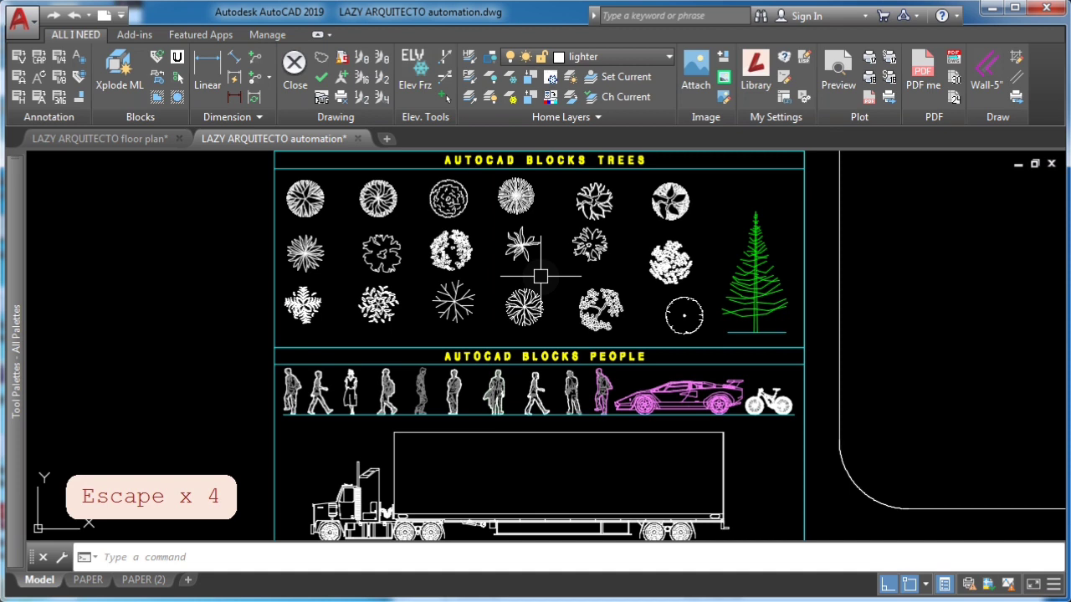
click(515, 200)
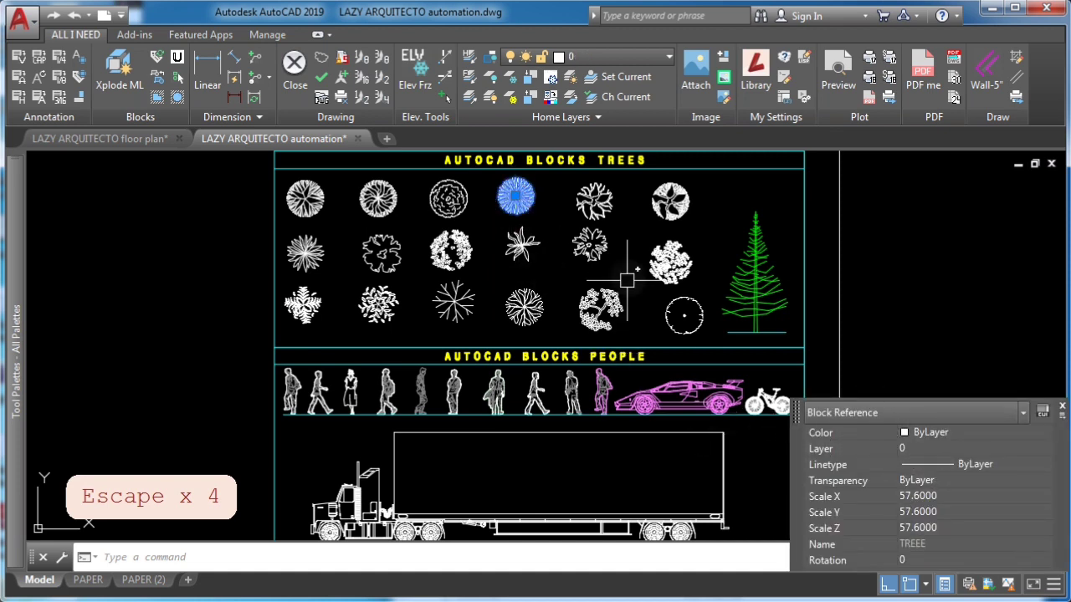
key(Escape)
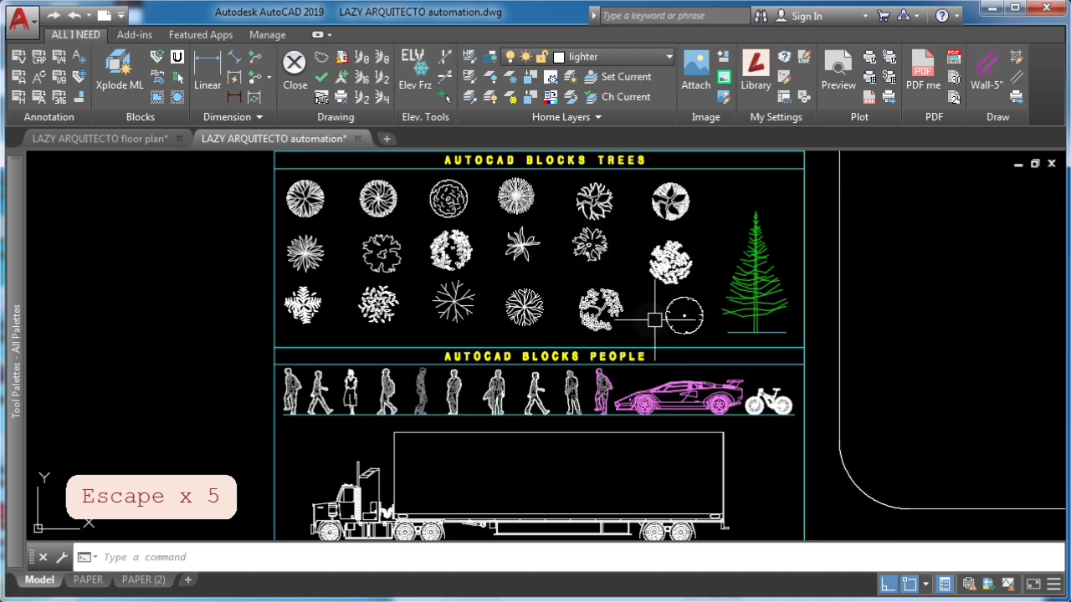
click(600, 309)
key(Escape)
click(670, 262)
key(Escape)
click(670, 201)
key(Escape)
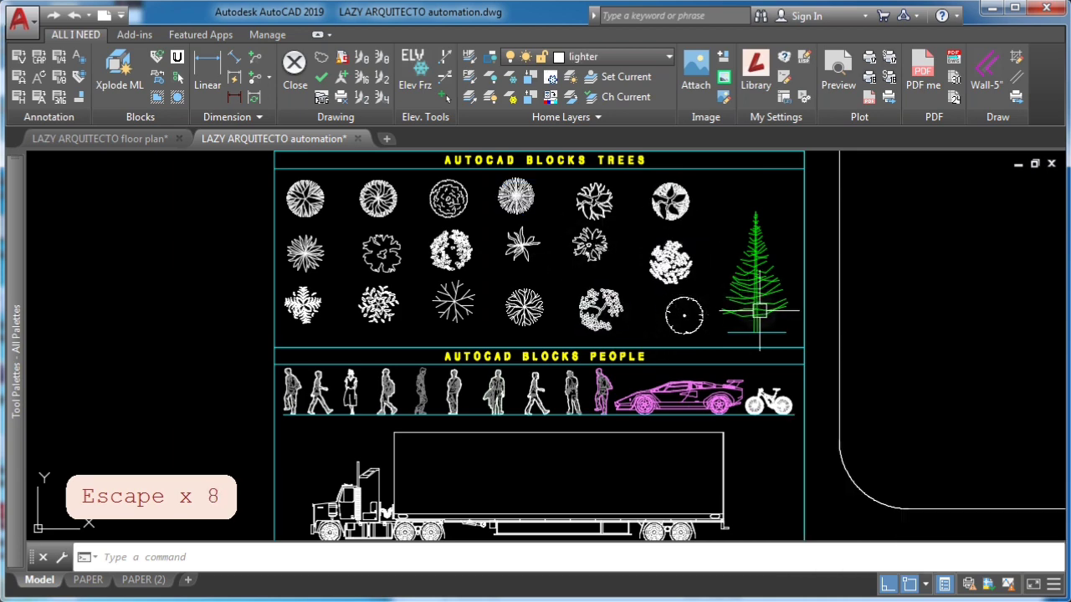
click(740, 289)
Switch the evergreen tree to Palm (Elevation), then to Type 2 Deciduous (Elevation).
click(774, 333)
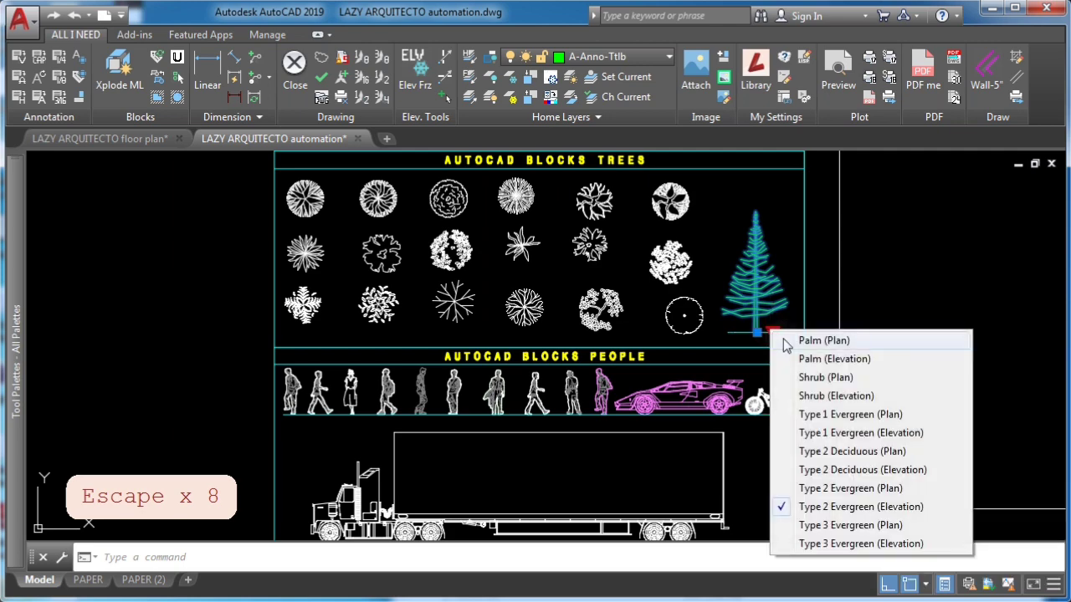
click(817, 360)
click(772, 333)
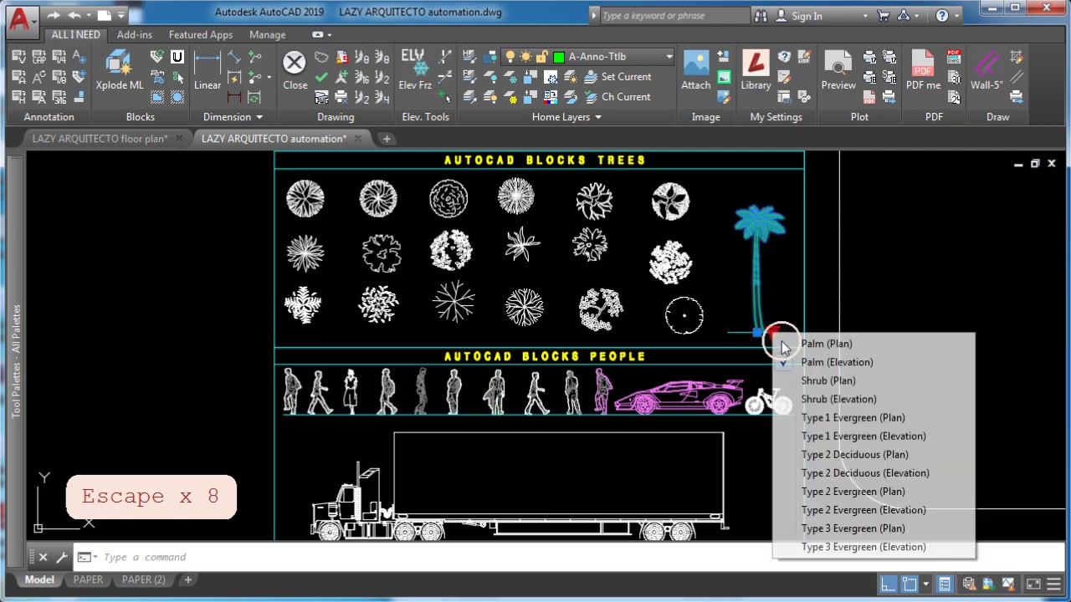
click(839, 470)
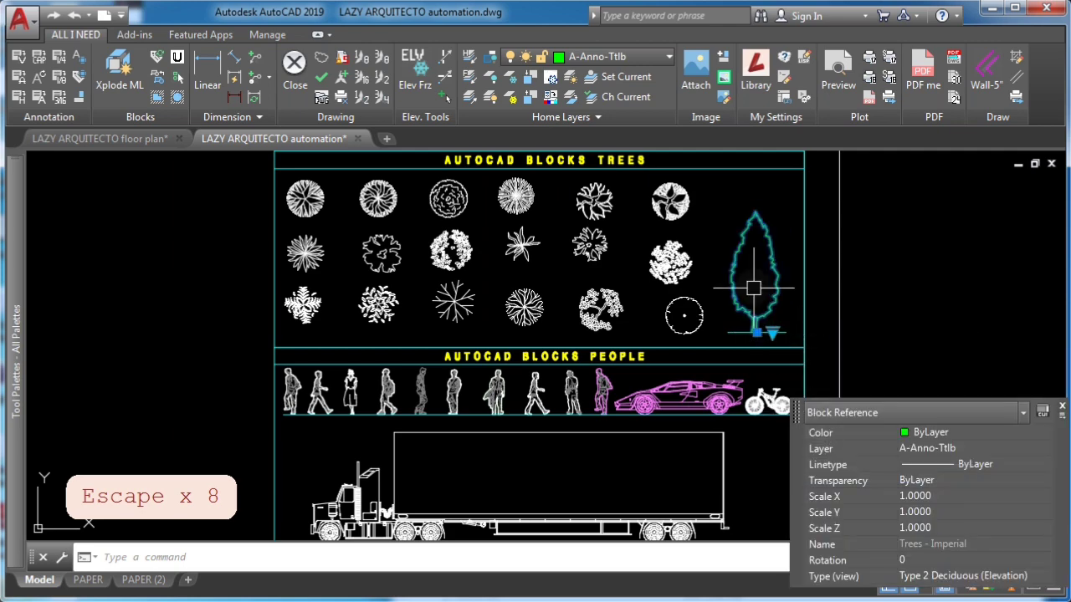
key(Escape)
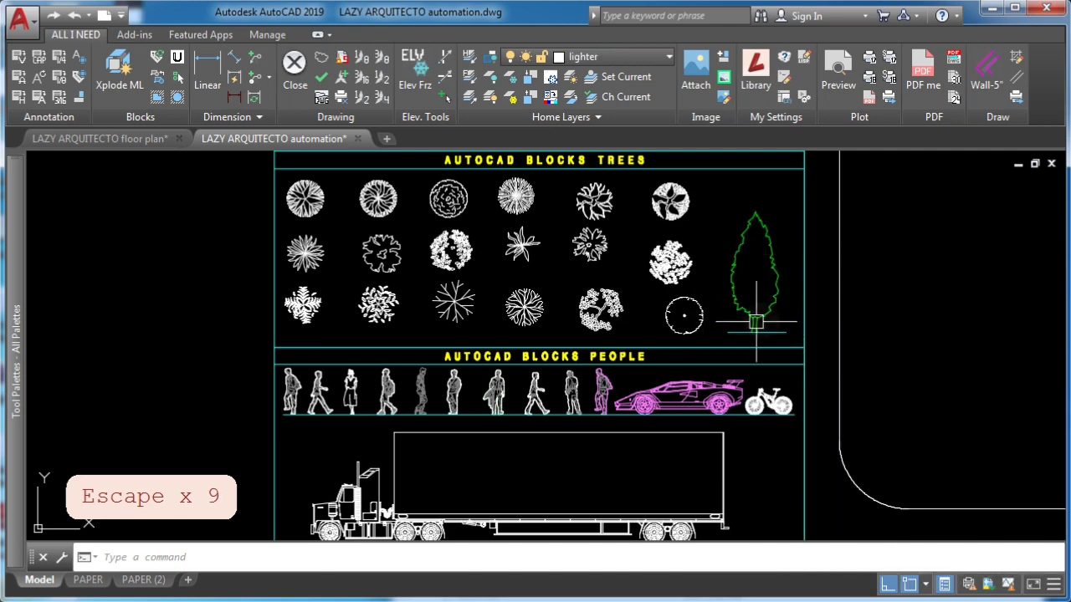
Select the person blocks one at a time to inspect them.
click(290, 388)
key(Escape)
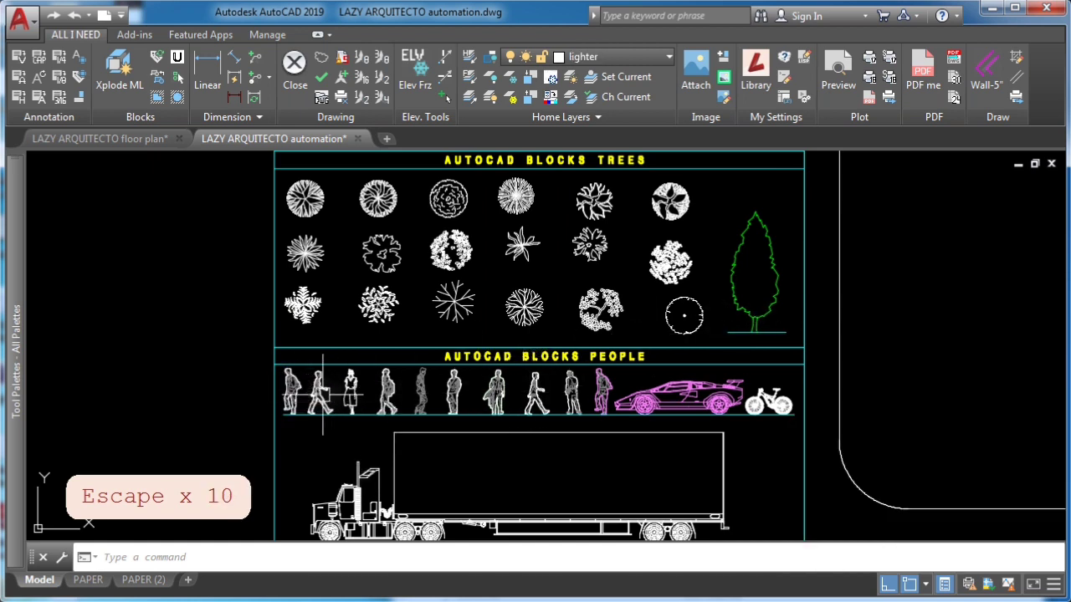
click(318, 394)
key(Escape)
click(452, 390)
key(Escape)
click(494, 402)
key(Escape)
key(Escape)
Start MOVE, then select individual lines of the walking figure to inspect them.
key(m)
key(space)
scroll(468, 397, up, 5)
click(297, 317)
key(Escape)
key(Escape)
click(328, 331)
key(Escape)
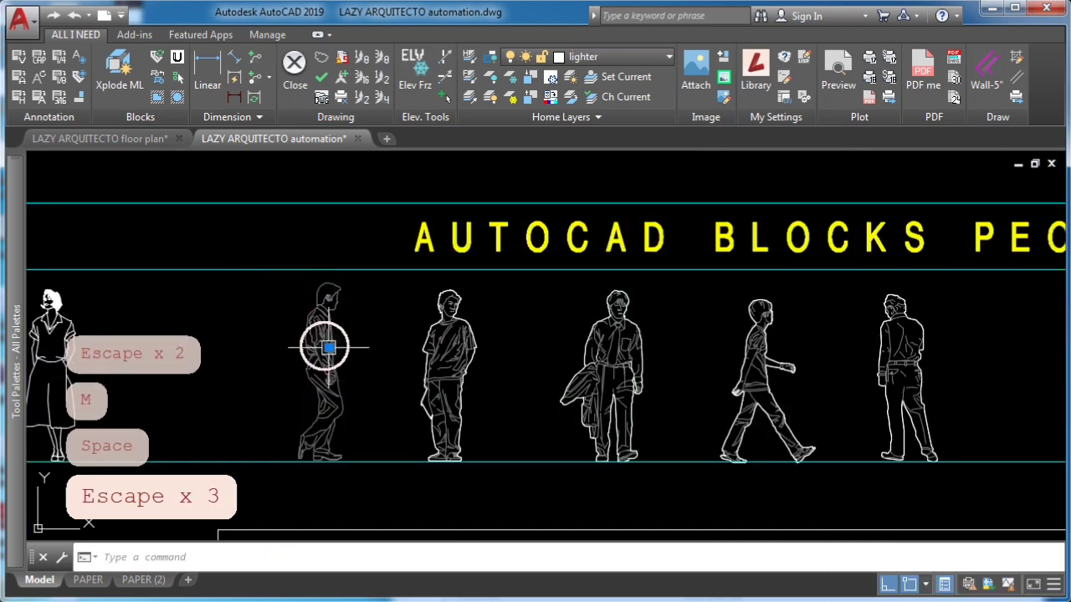
Window-select all 318 objects of the walking figure.
click(320, 347)
click(310, 305)
key(Escape)
key(Escape)
key(Escape)
key(Escape)
key(Escape)
click(279, 239)
click(383, 478)
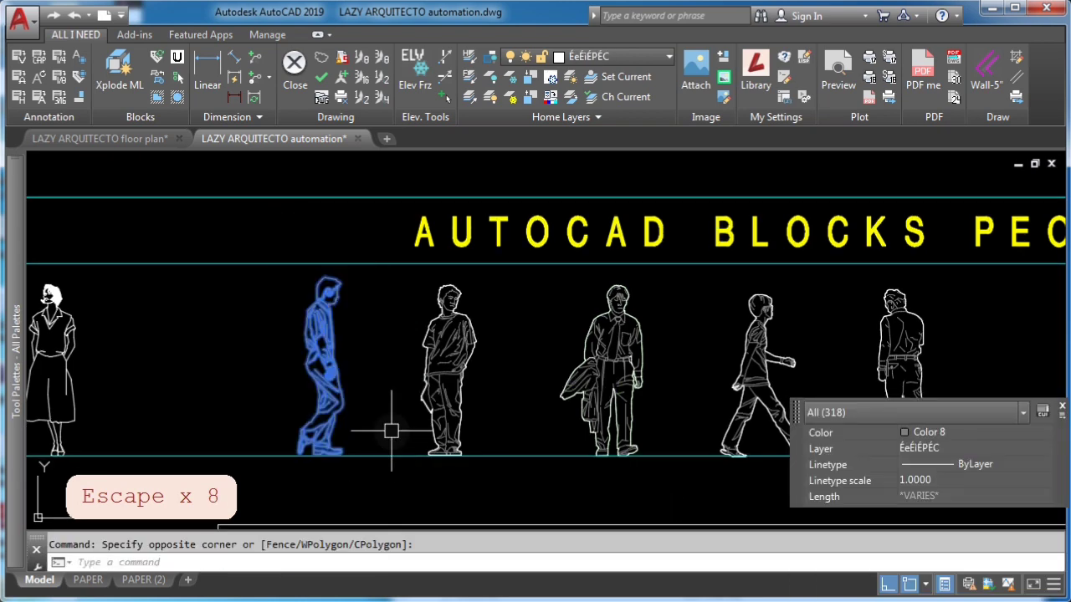
Make them a block named PERSON-MAN based at the figure's foot, then check it.
text(BLOCK)
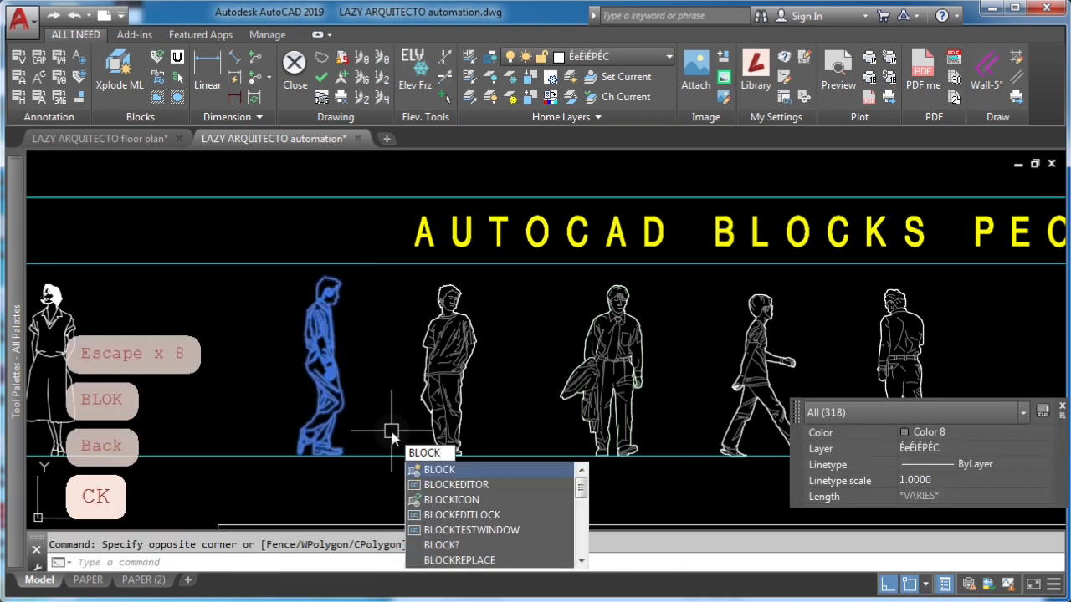
key(Return)
text(PERSON-MAN)
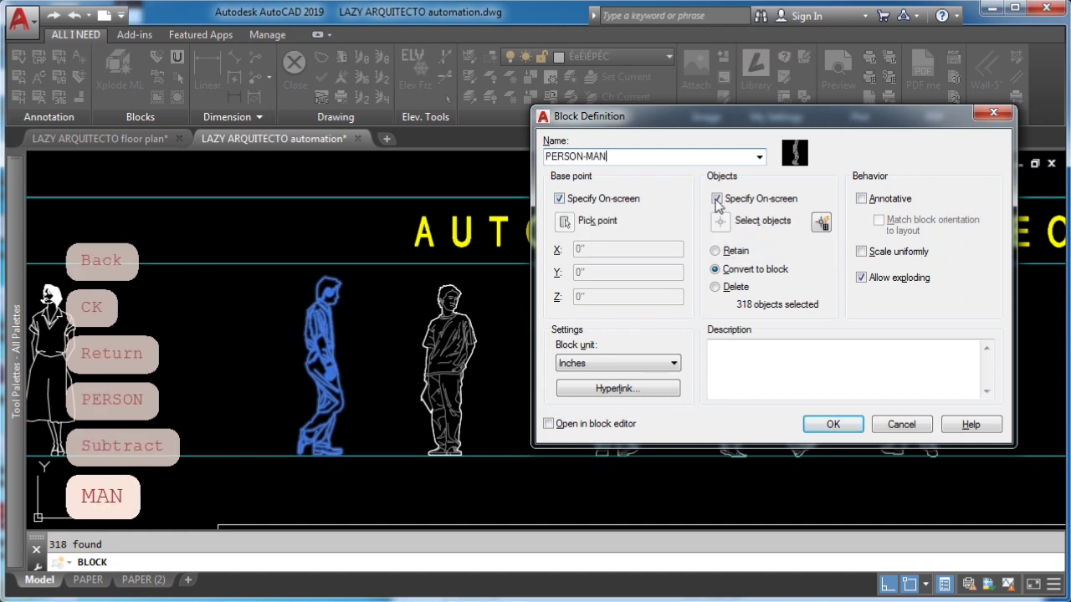
click(831, 425)
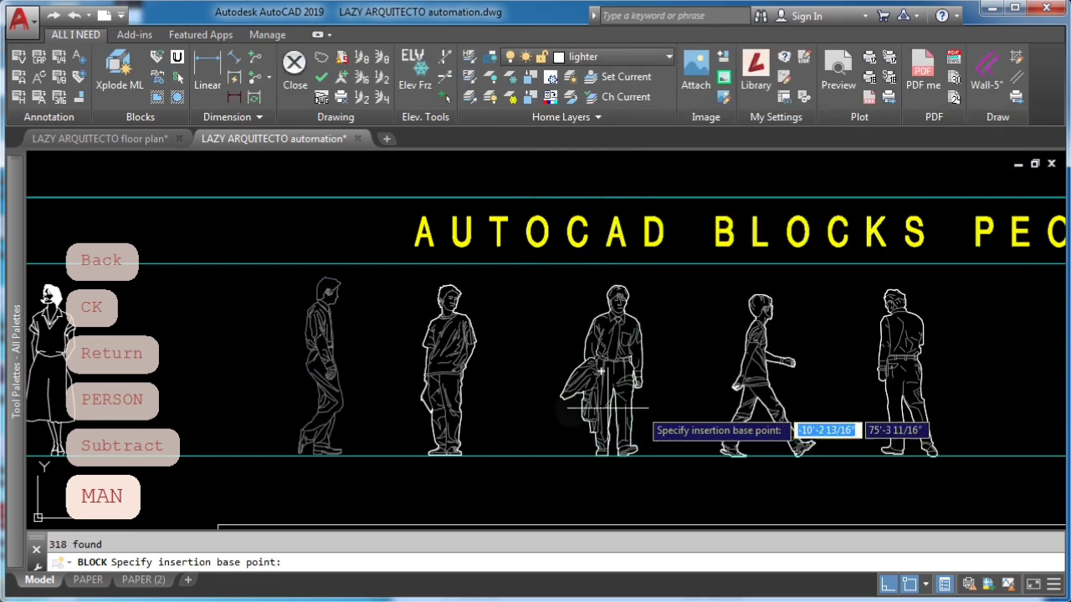
click(317, 456)
click(326, 341)
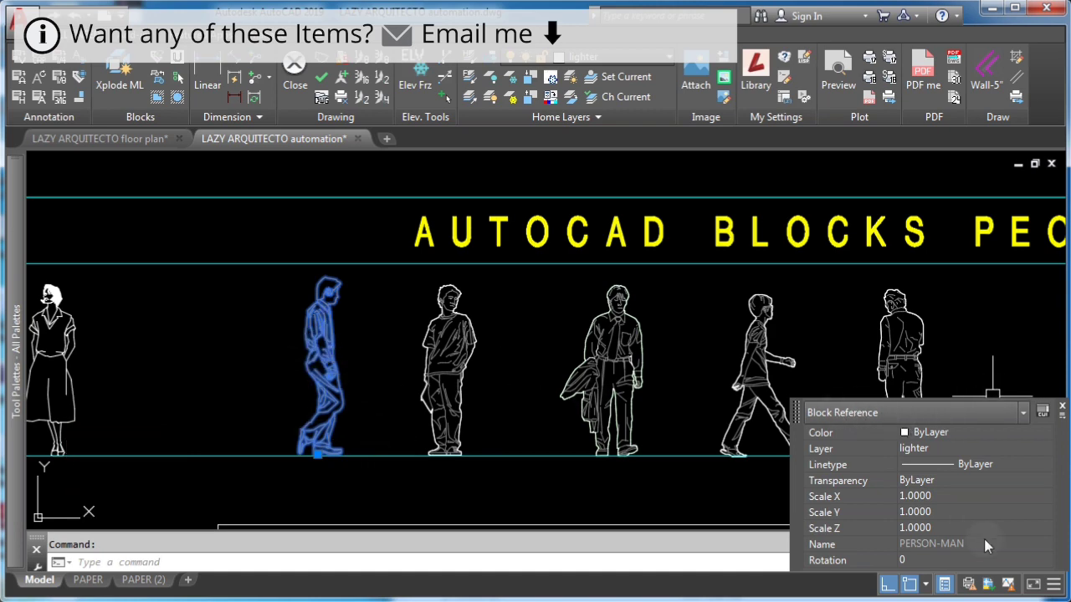
key(Escape)
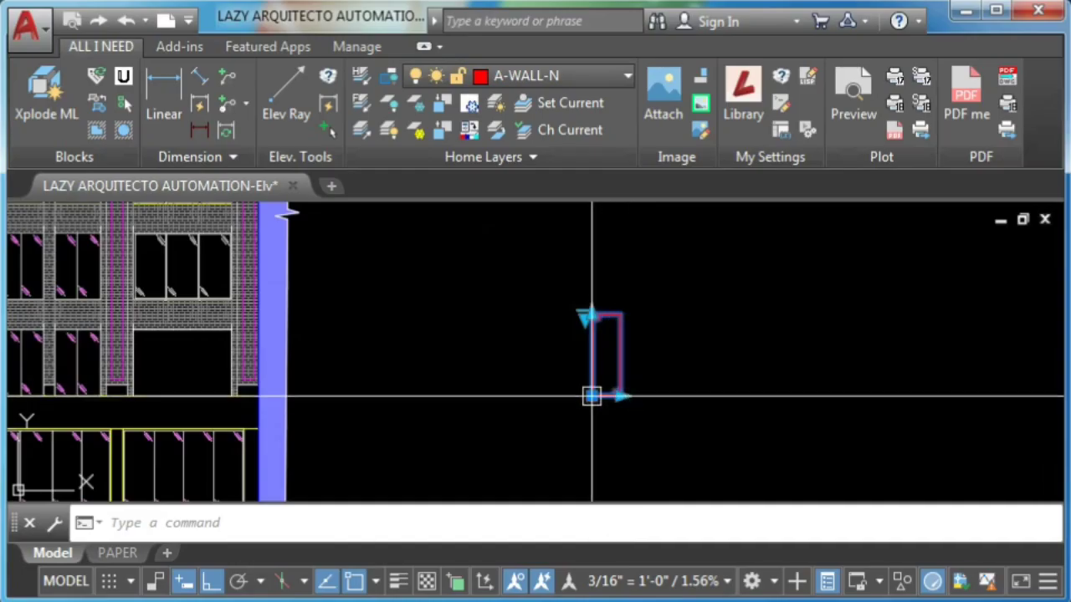
Stretch the door block's grips to the snap points to widen the door.
click(591, 396)
scroll(432, 394, up, 5)
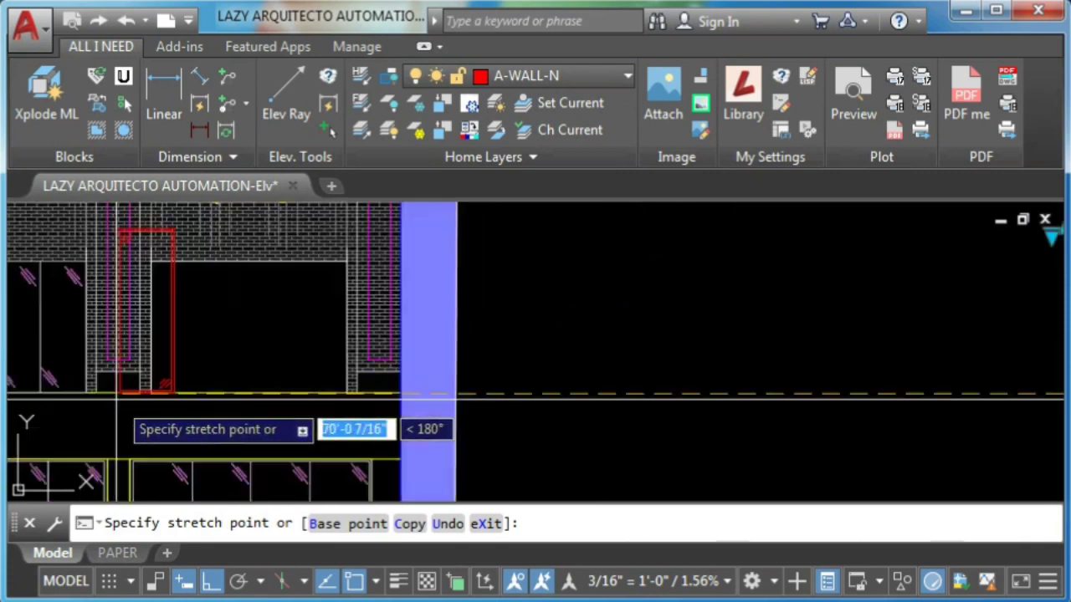
click(185, 387)
middle_drag(354, 306, 440, 468)
click(273, 228)
scroll(255, 300, up, 6)
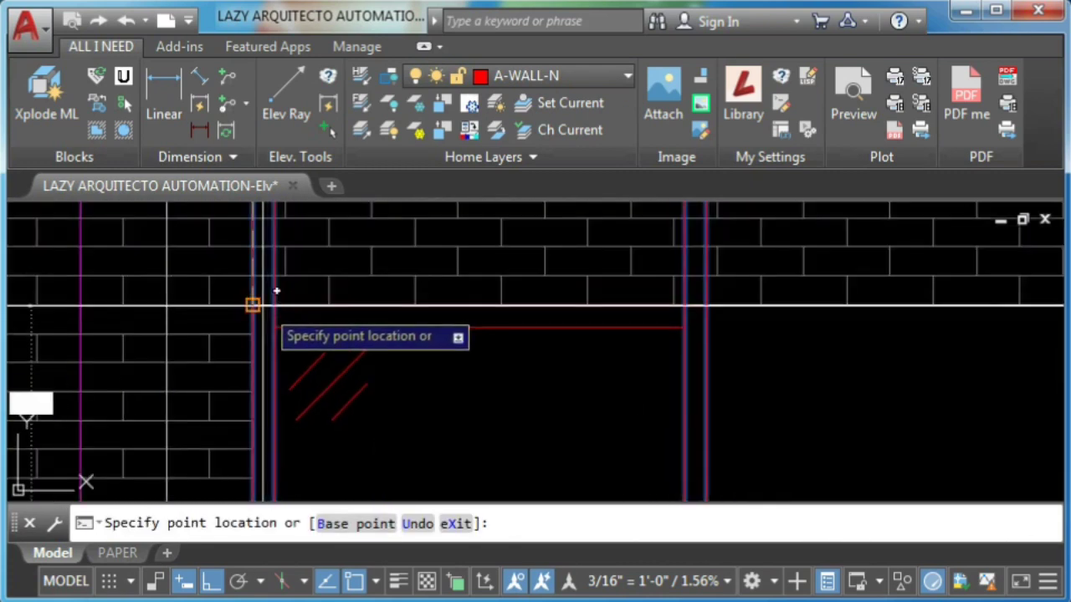
click(252, 303)
scroll(385, 228, down, 5)
click(432, 378)
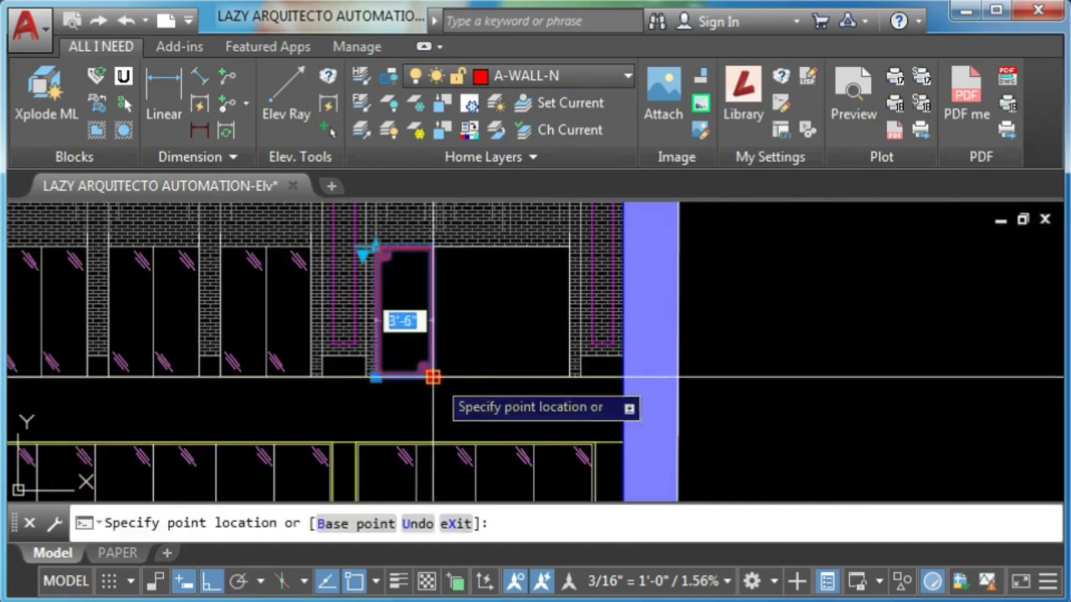
click(568, 377)
middle_drag(368, 249, 377, 344)
Divide the door into three panels with 3-DIVISIONS, then bring the truck block into view.
click(379, 344)
click(442, 412)
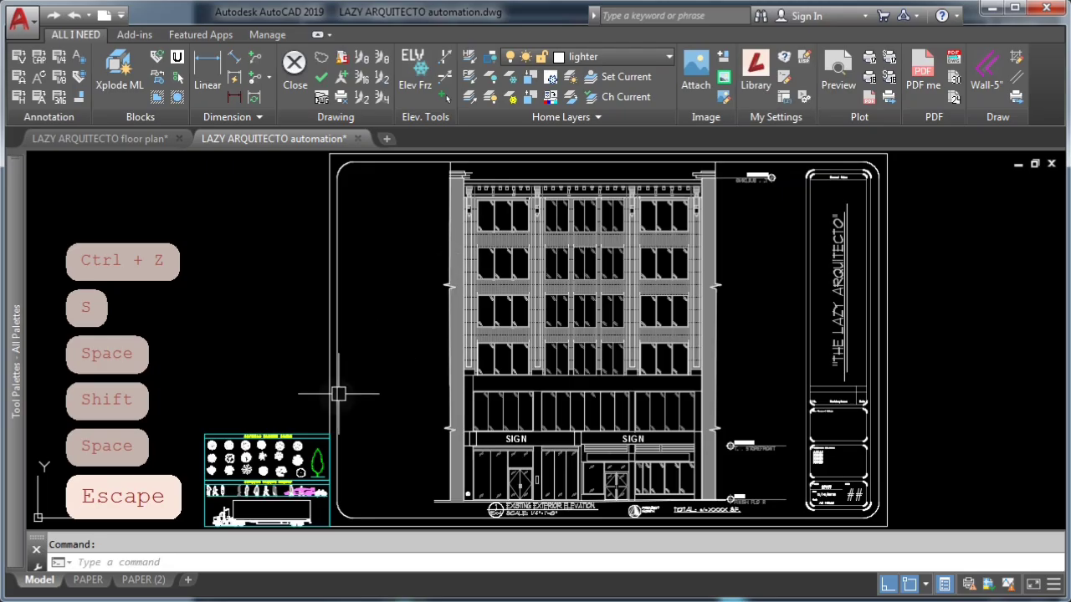
middle_drag(342, 390, 419, 342)
scroll(317, 440, up, 5)
middle_drag(317, 441, 401, 406)
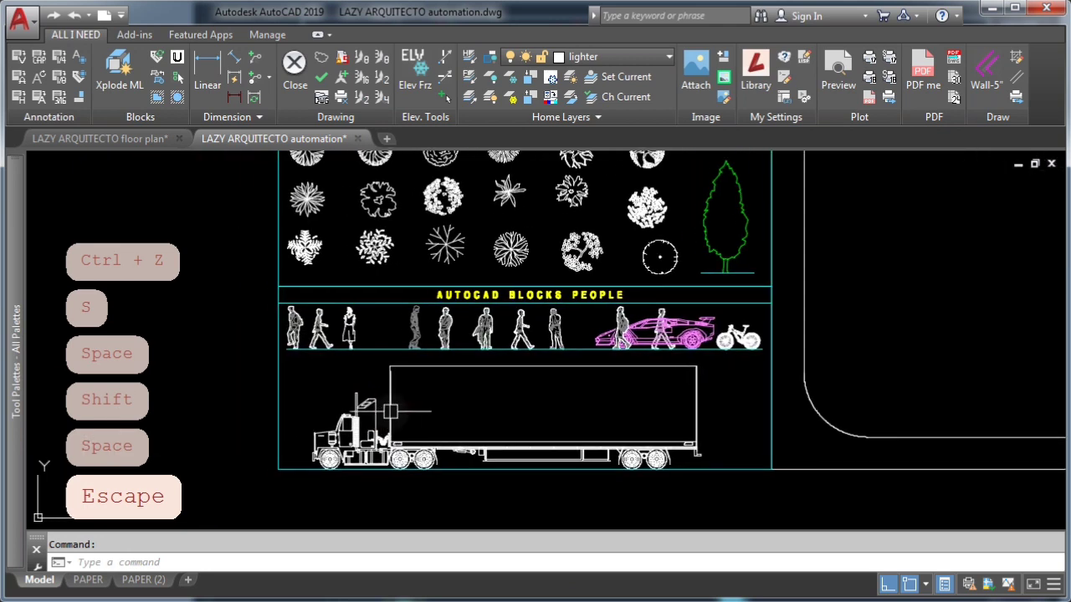
Inspect the truck block and try TRIM on it, then cancel.
click(504, 430)
key(Escape)
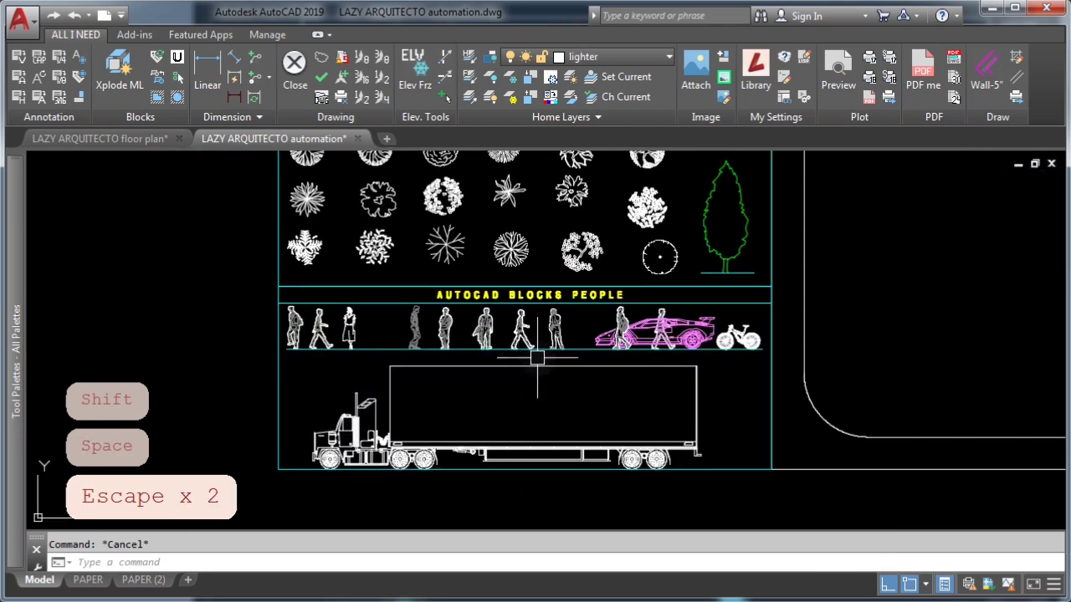
click(553, 449)
key(Escape)
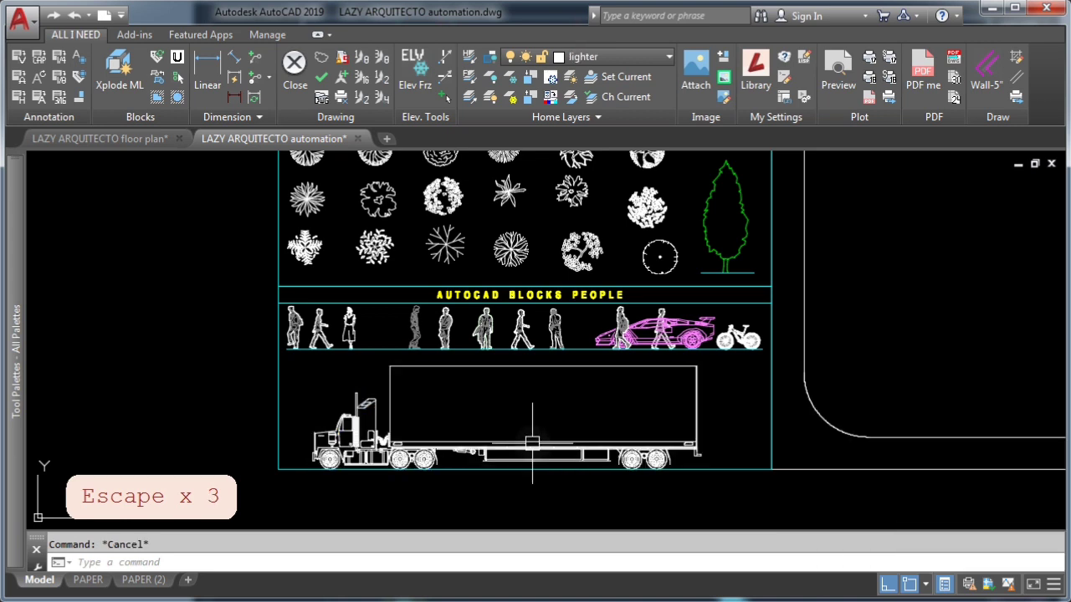
text(tr)
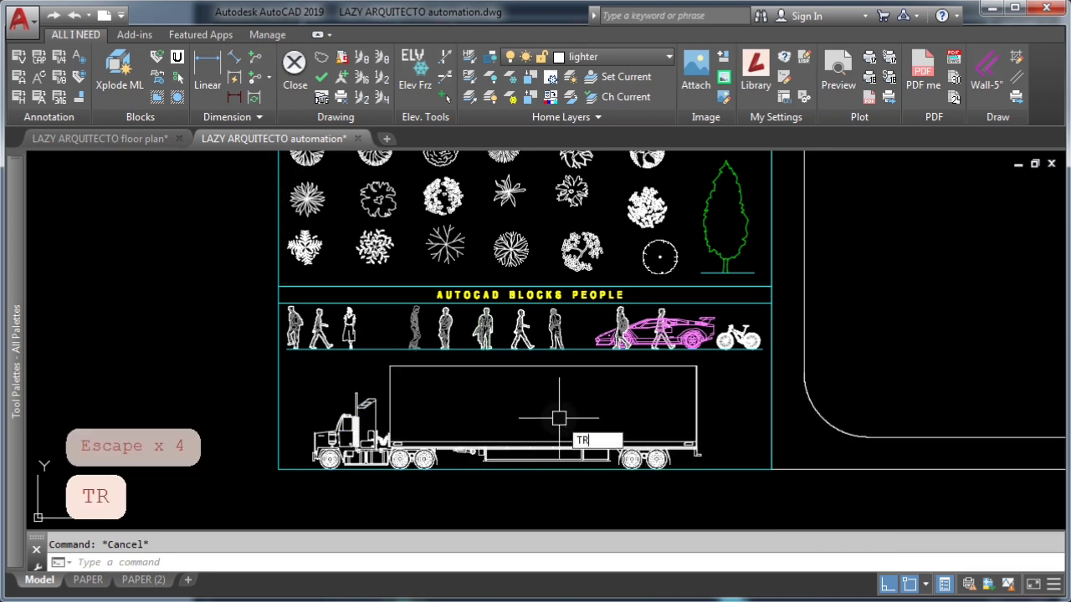
key(space)
key(space)
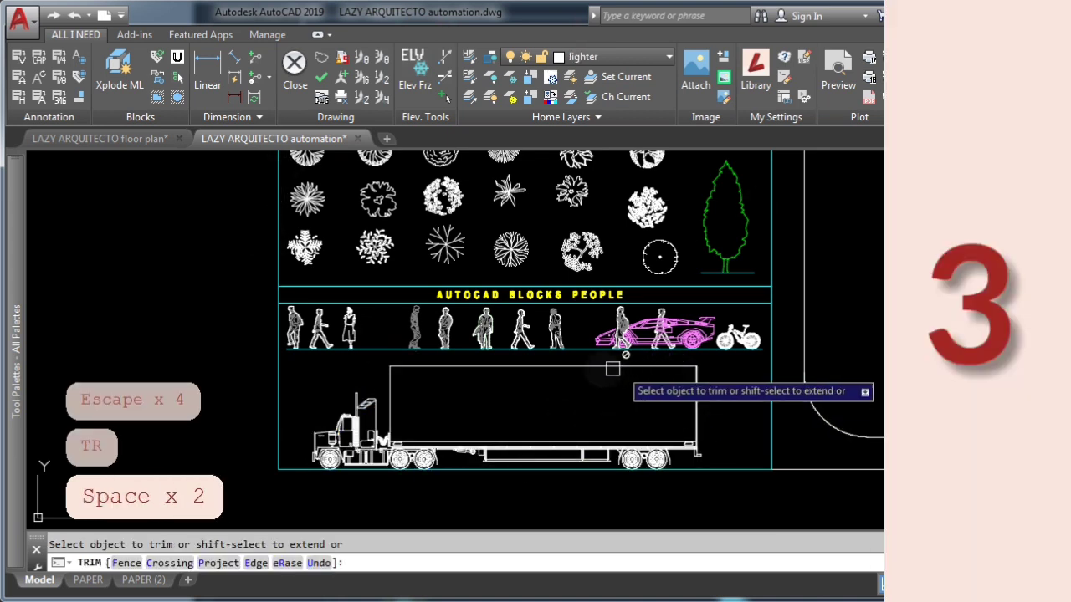
key(Escape)
Explode the truck block and erase the trailer wheels.
click(519, 442)
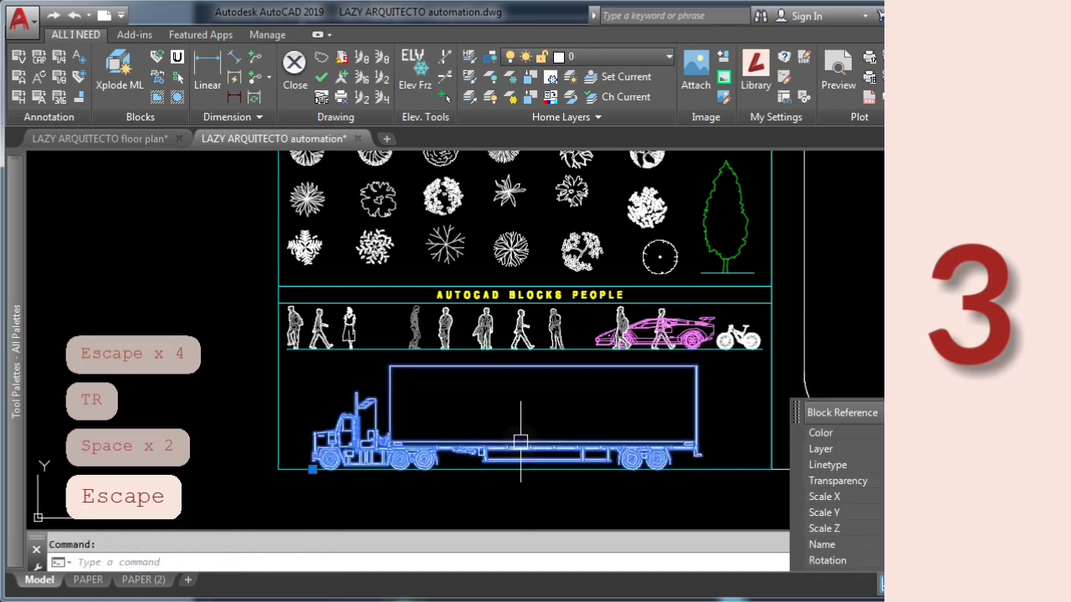
text(x)
key(space)
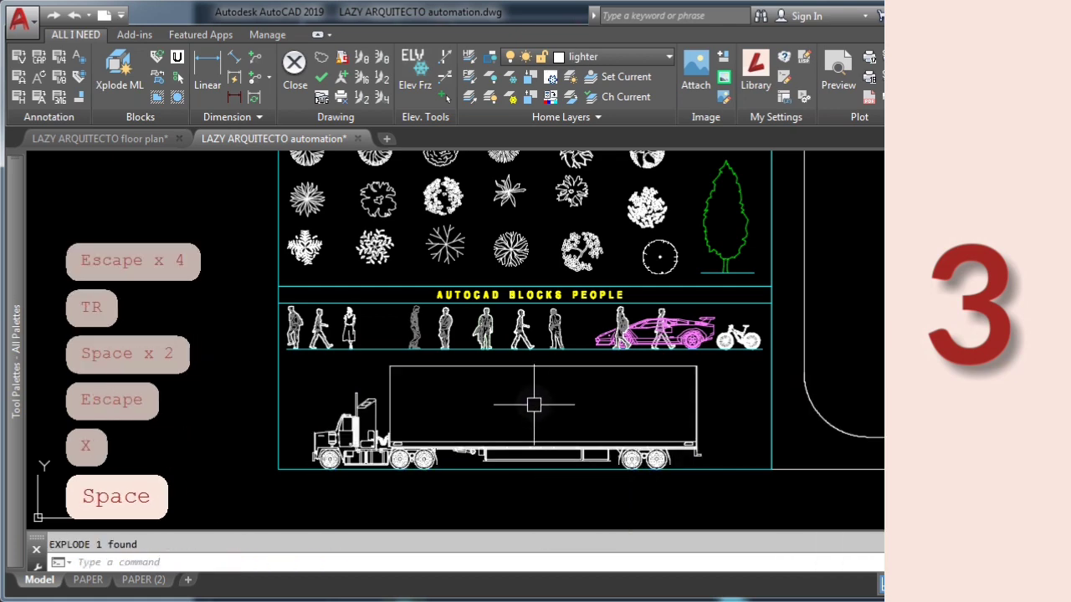
click(547, 369)
key(Escape)
text(t)
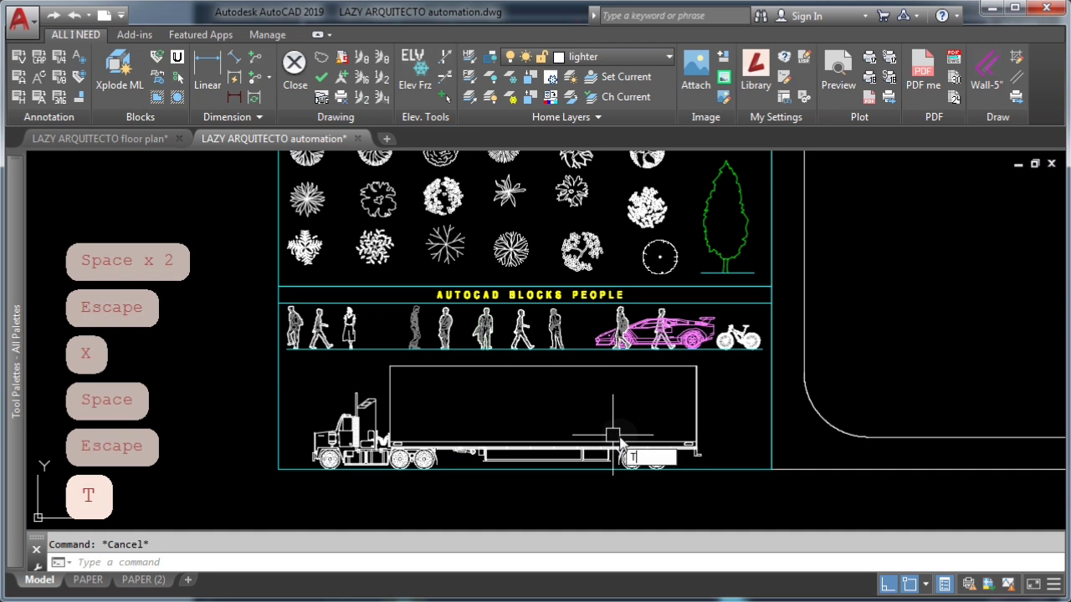
key(Escape)
click(597, 410)
click(717, 473)
key(Delete)
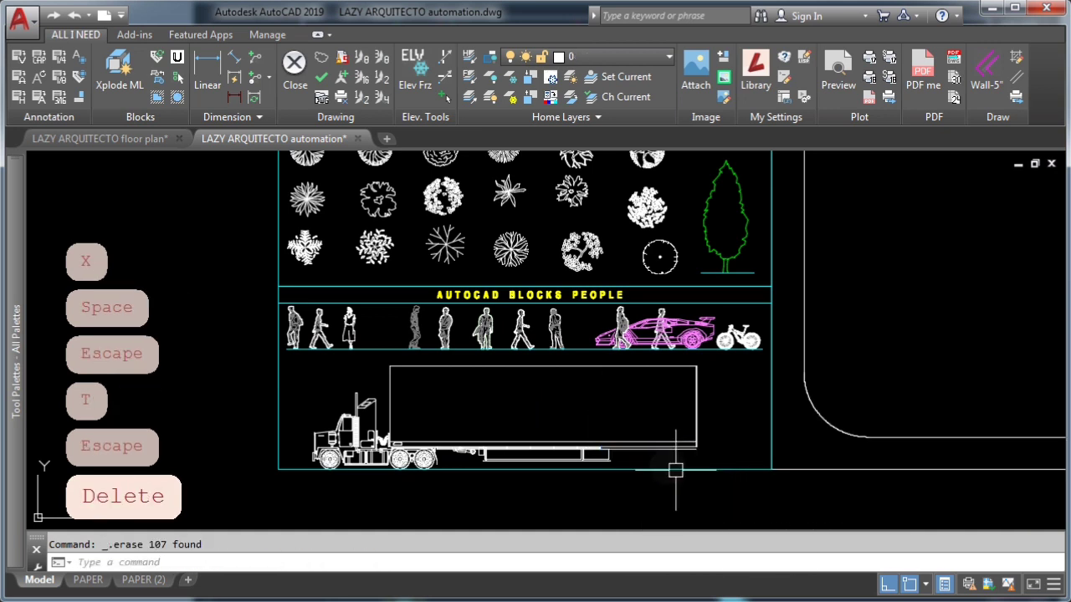
Cancel another TRIM, undo the edits to restore the truck block, and start XCLIP.
text(tr)
key(space)
key(space)
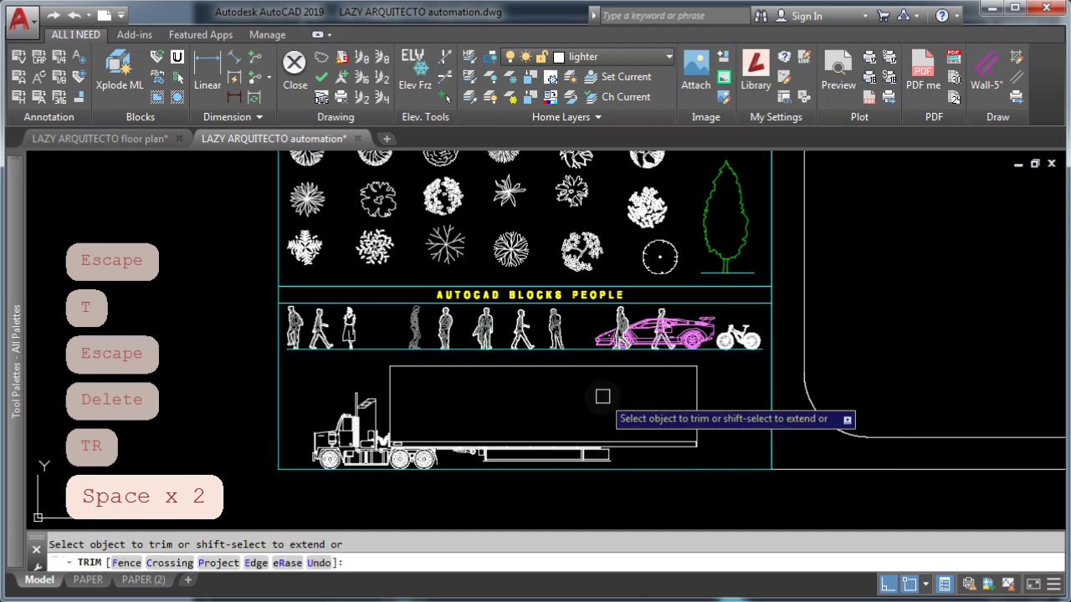
key(Escape)
key(ctrl+z)
key(ctrl+z)
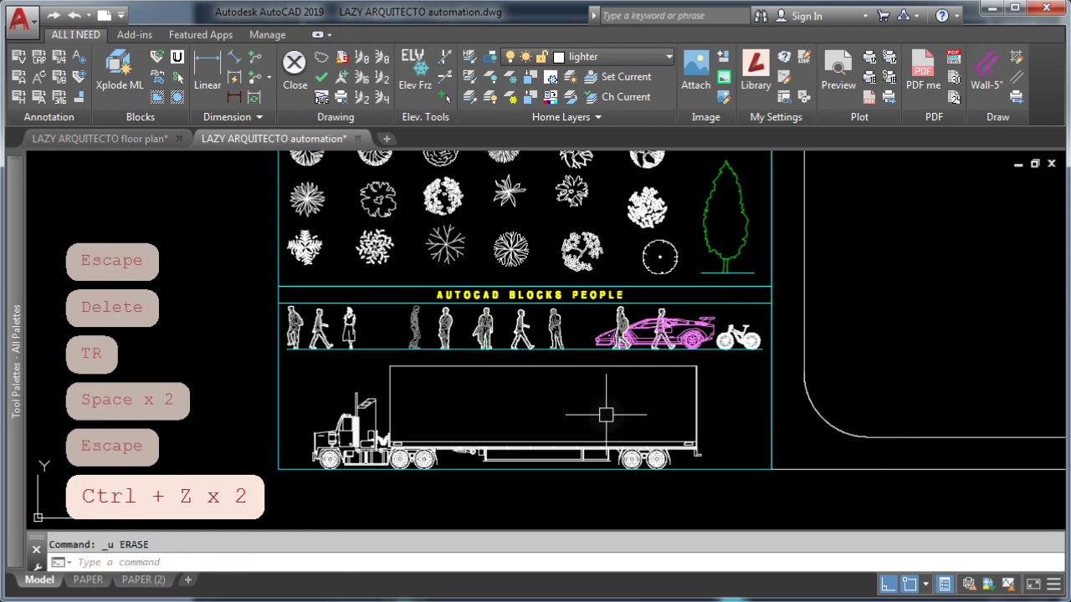
key(ctrl+z)
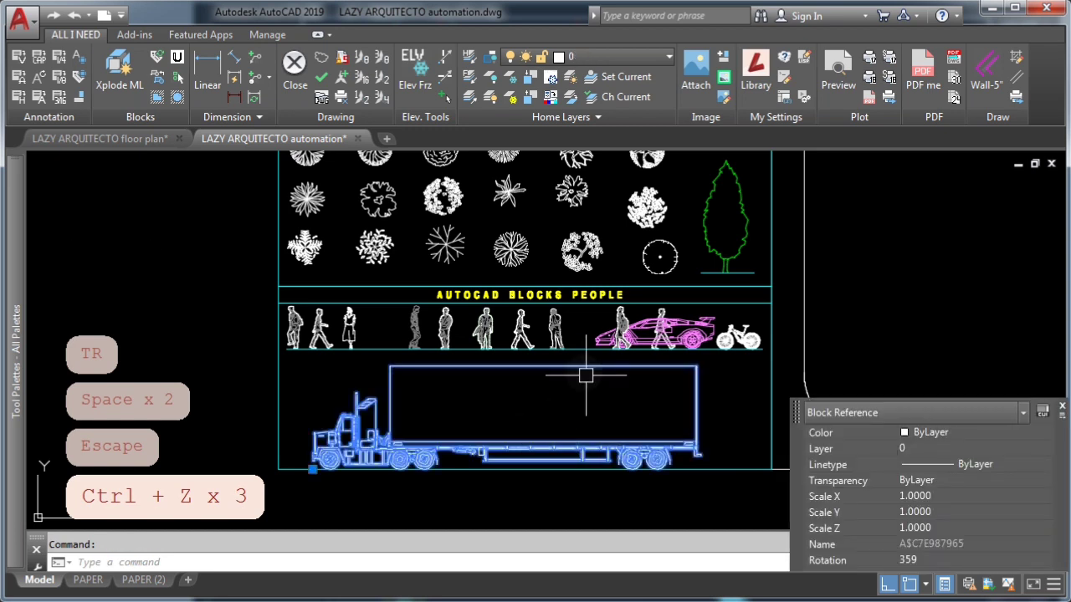
key(Escape)
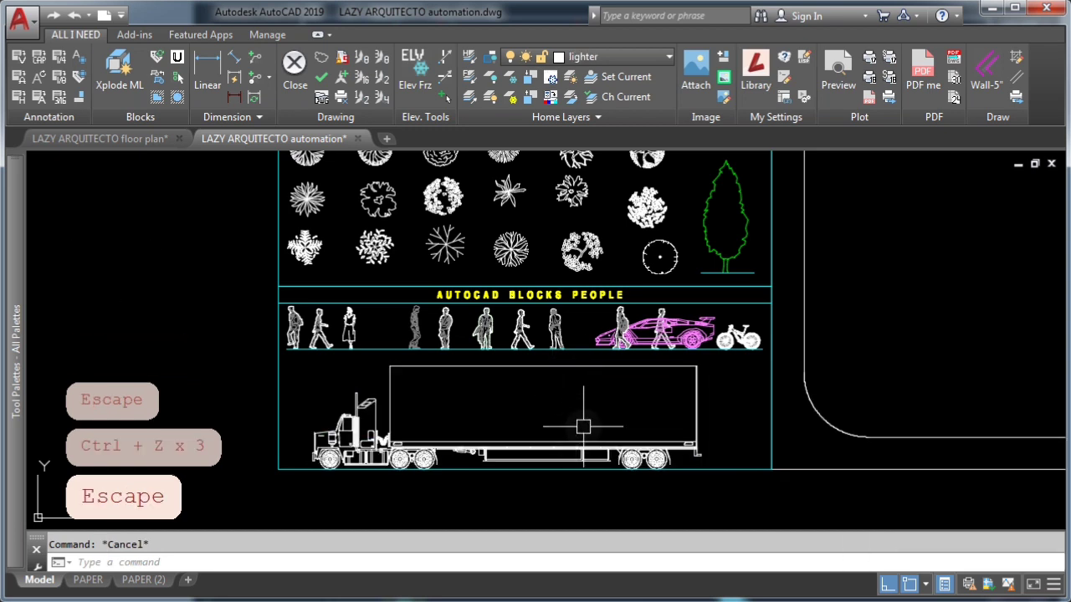
text(x)
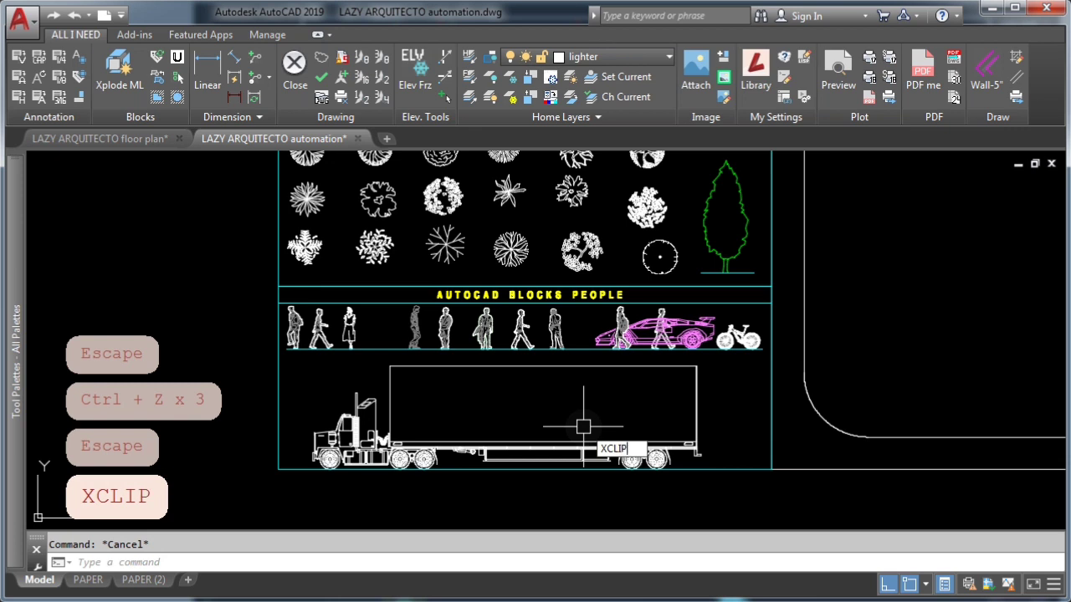
text(clip)
key(Return)
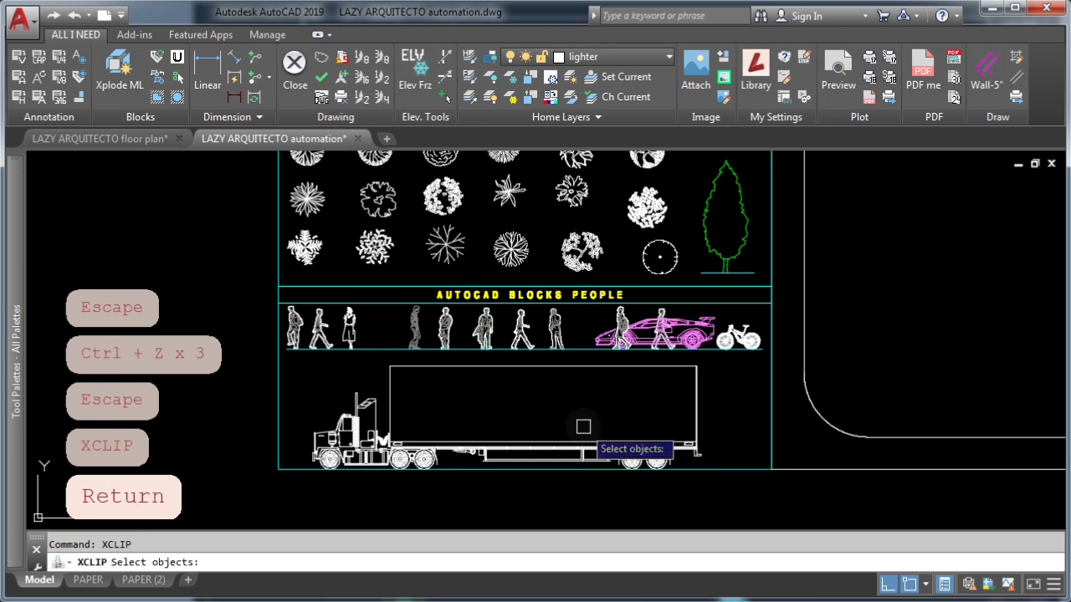
Clip the truck with a new rectangular boundary from its top-left to mid-trailer.
click(608, 445)
key(space)
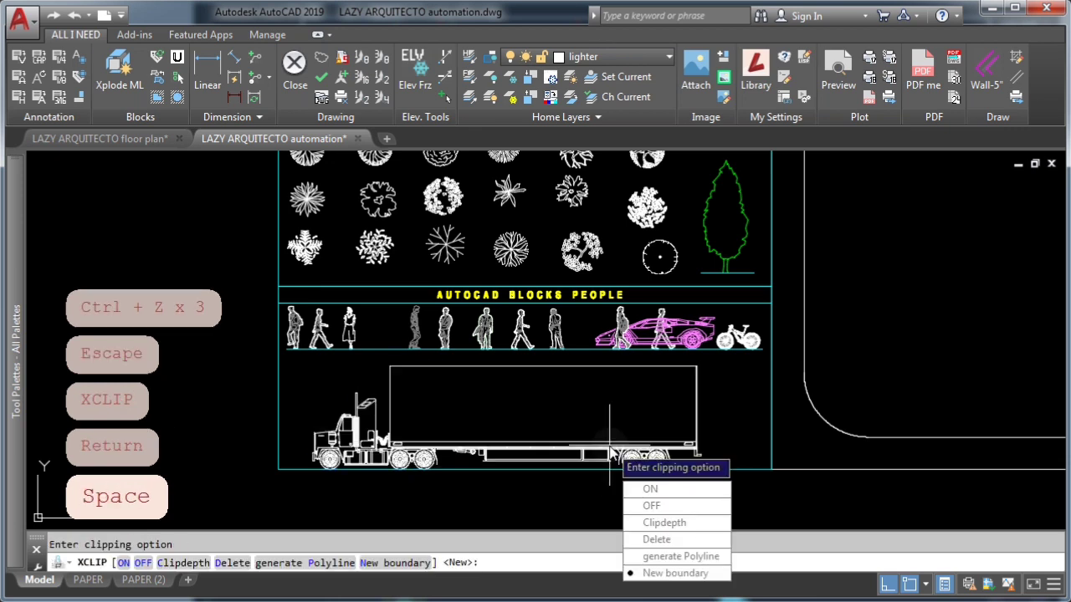
click(669, 573)
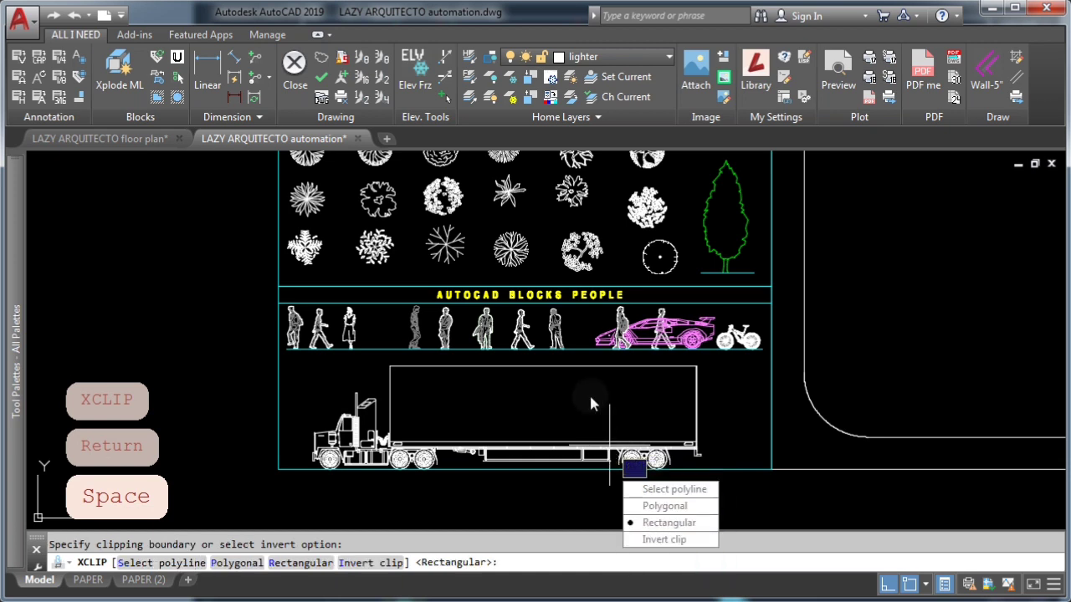
click(669, 523)
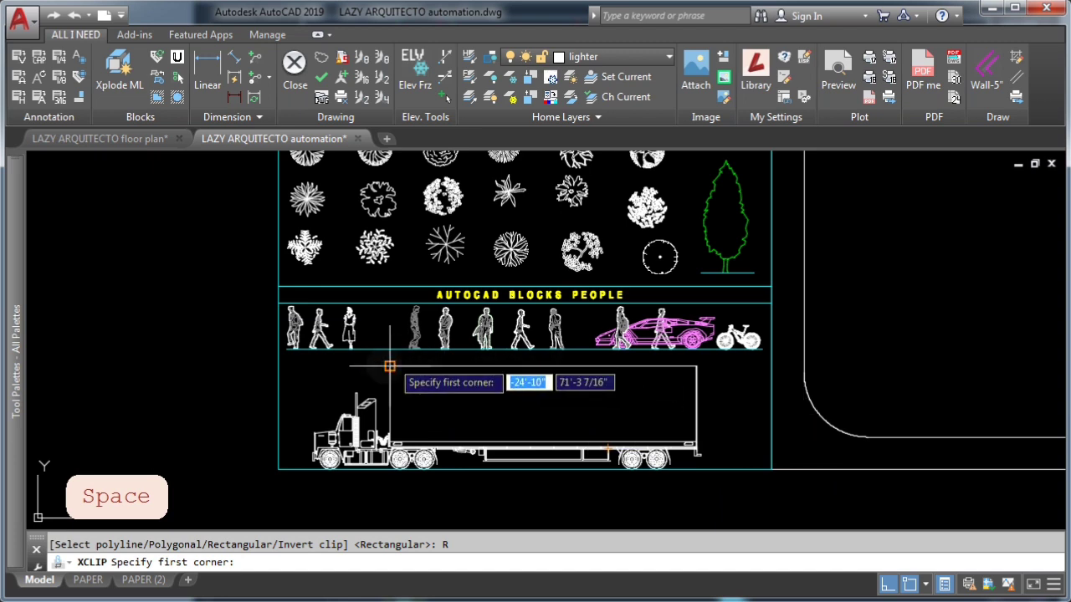
click(303, 363)
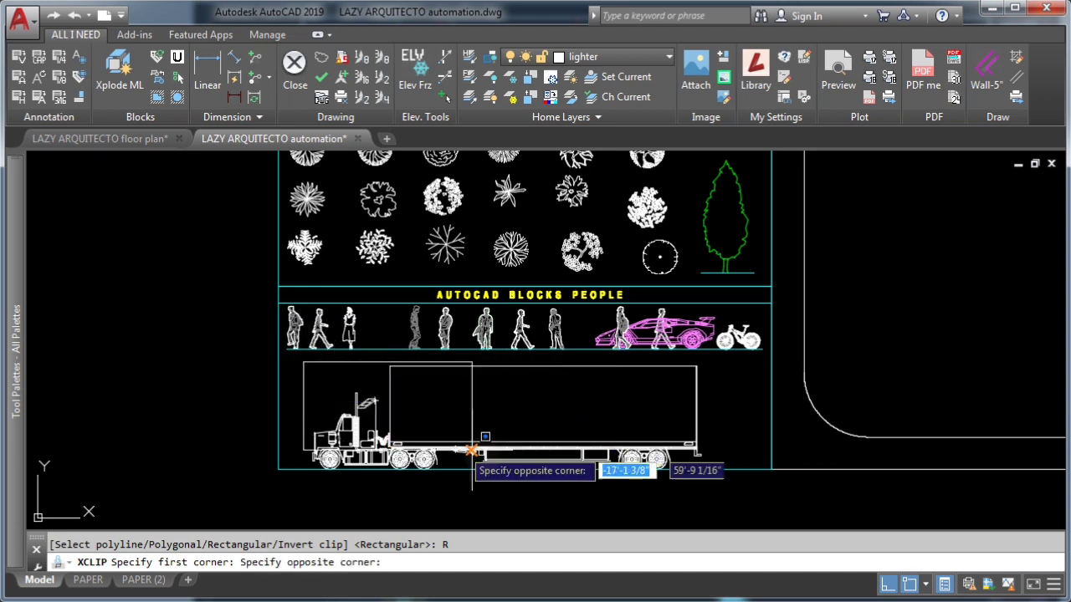
click(525, 460)
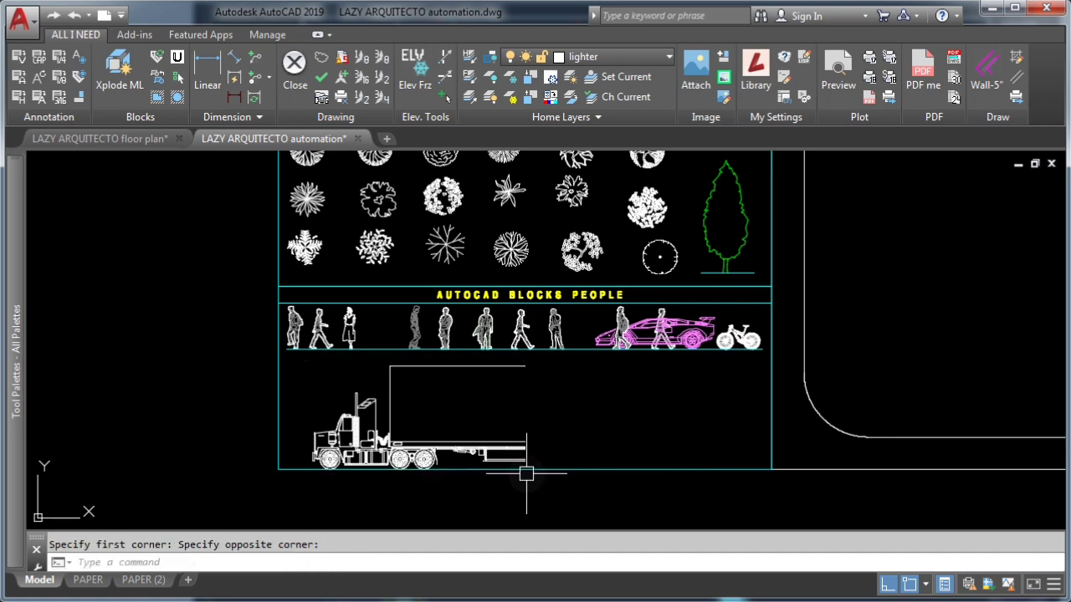
key(Escape)
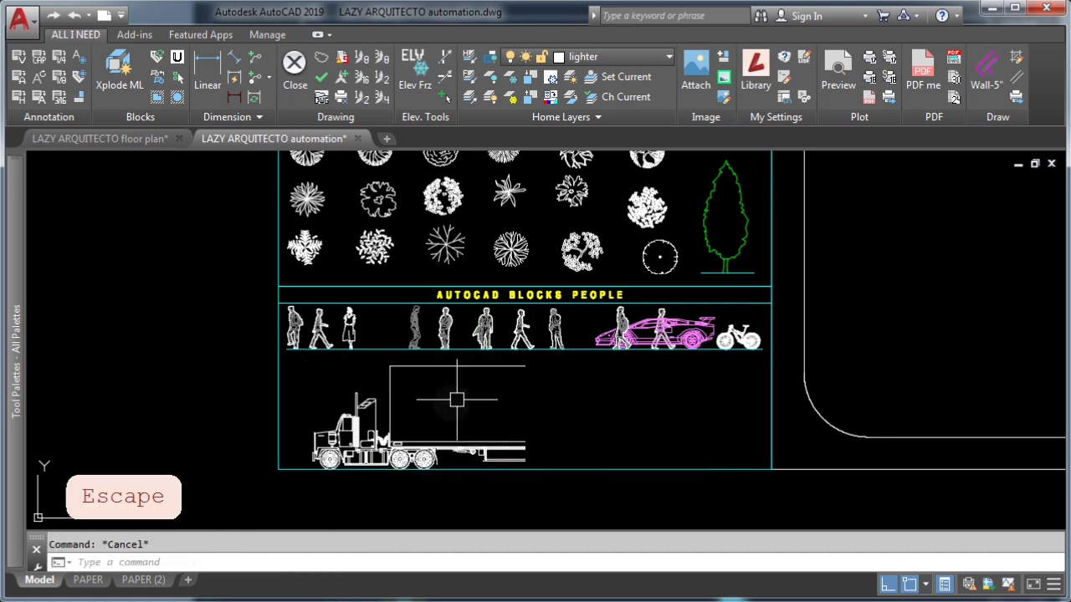
click(393, 407)
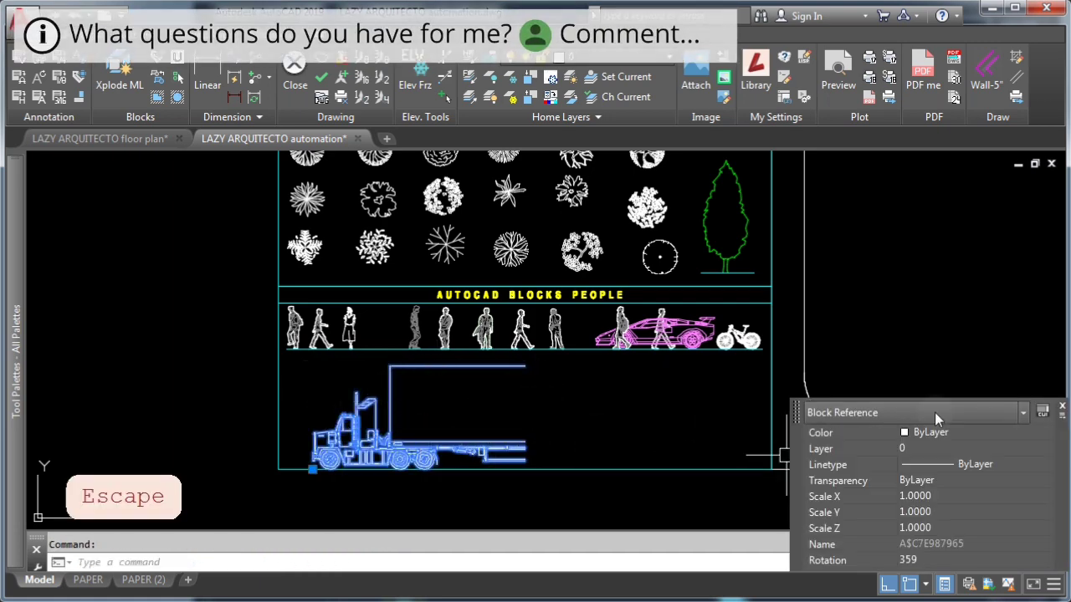
key(Escape)
key(Escape)
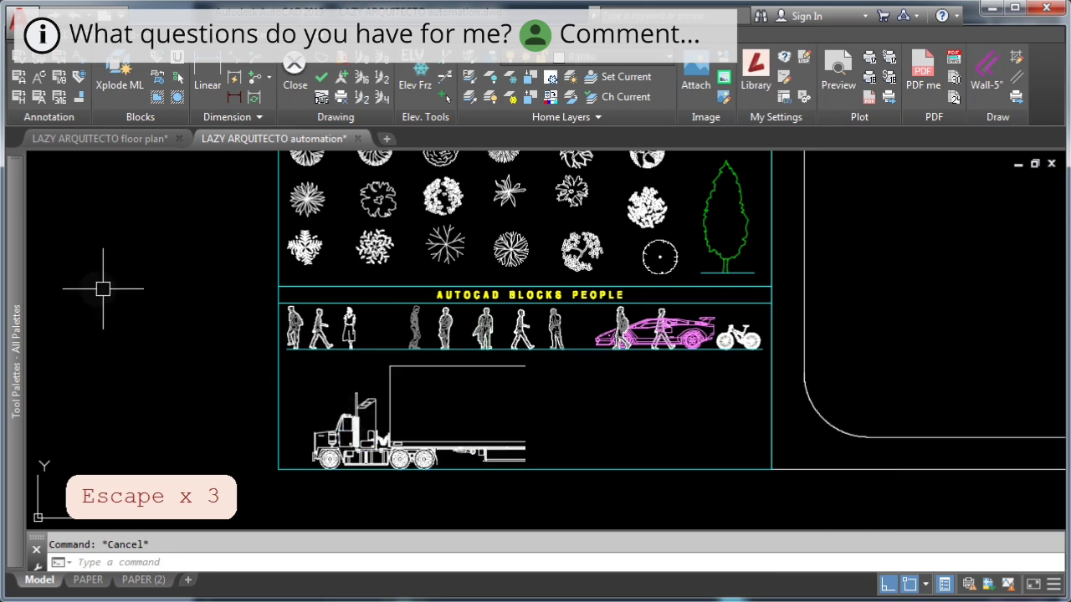
Insert the DYN-CUT-LINE symbol at the trailer's clipped end with default rotation.
mouse_move(36, 233)
click(96, 177)
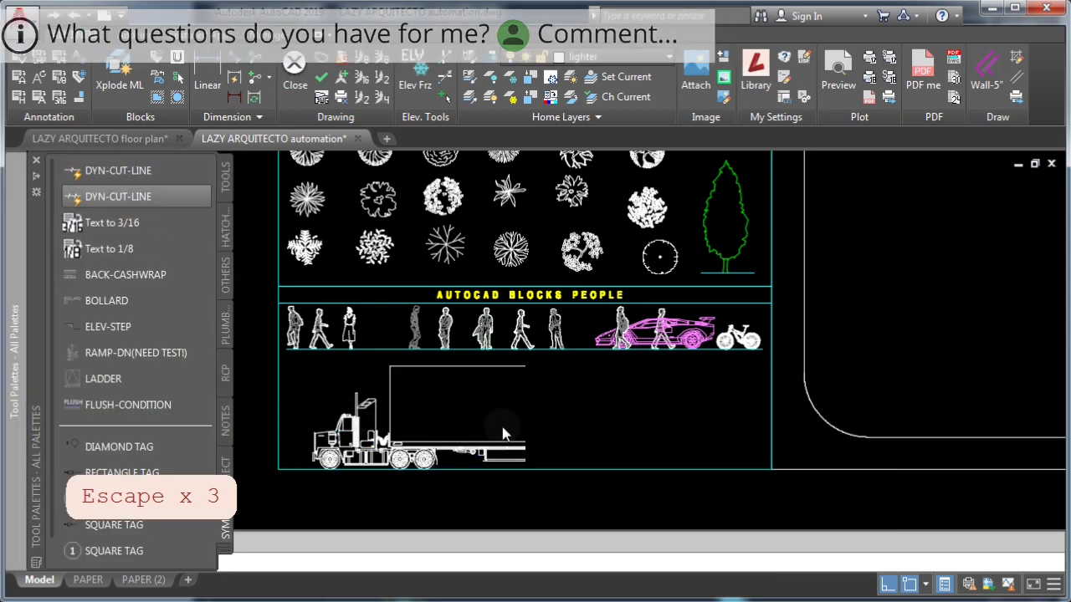
click(524, 470)
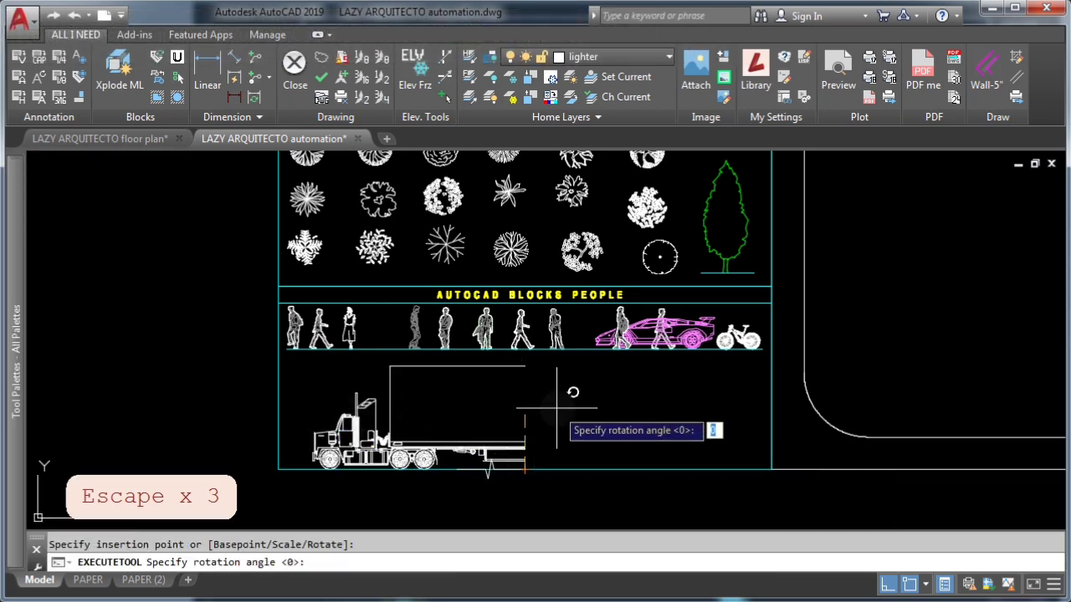
click(583, 494)
click(523, 430)
click(524, 401)
key(Escape)
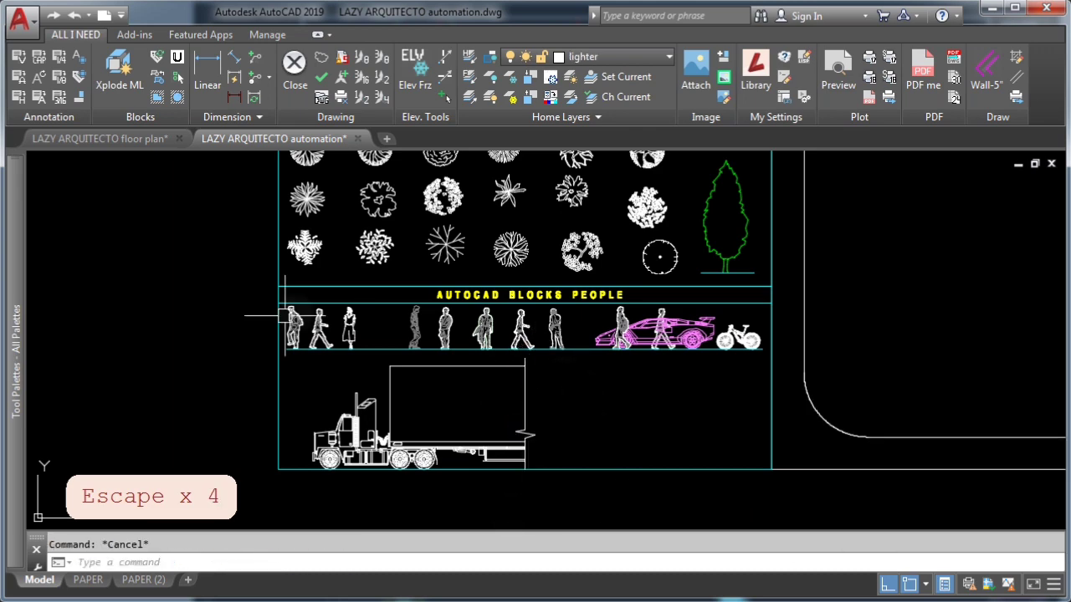
Reselect the clipped truck block to check it, then type xclip to call up clip settings.
click(484, 443)
key(Escape)
scroll(349, 452, up, 3)
click(403, 366)
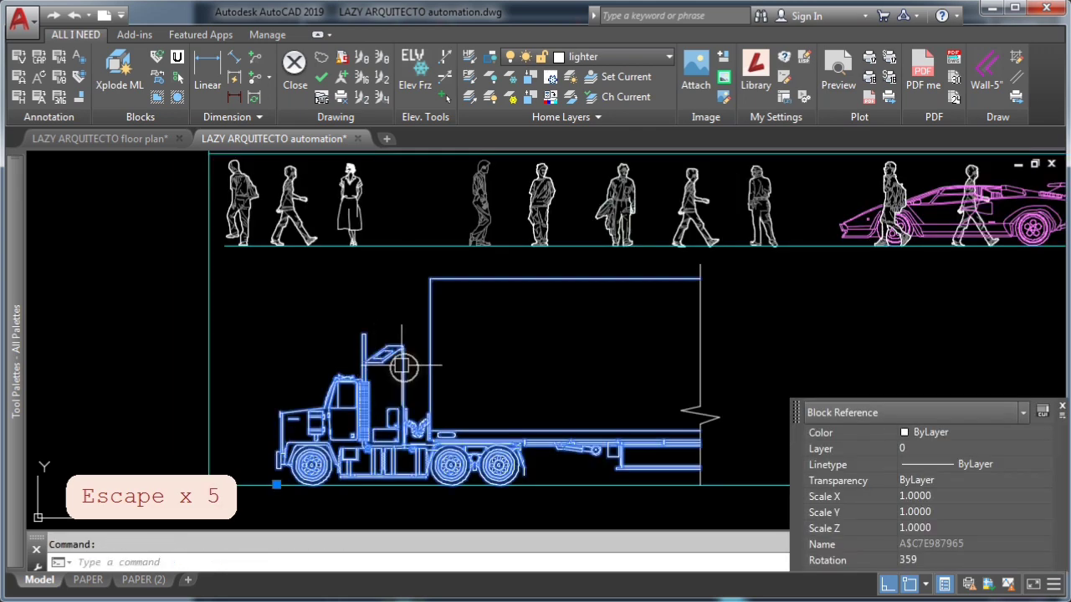
key(Escape)
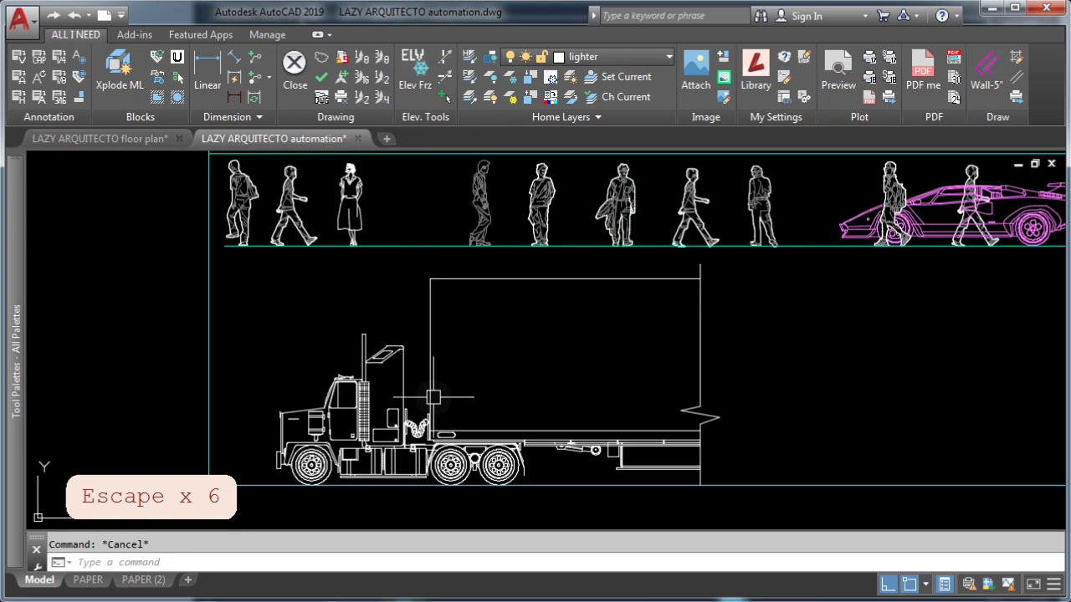
text(xclip)
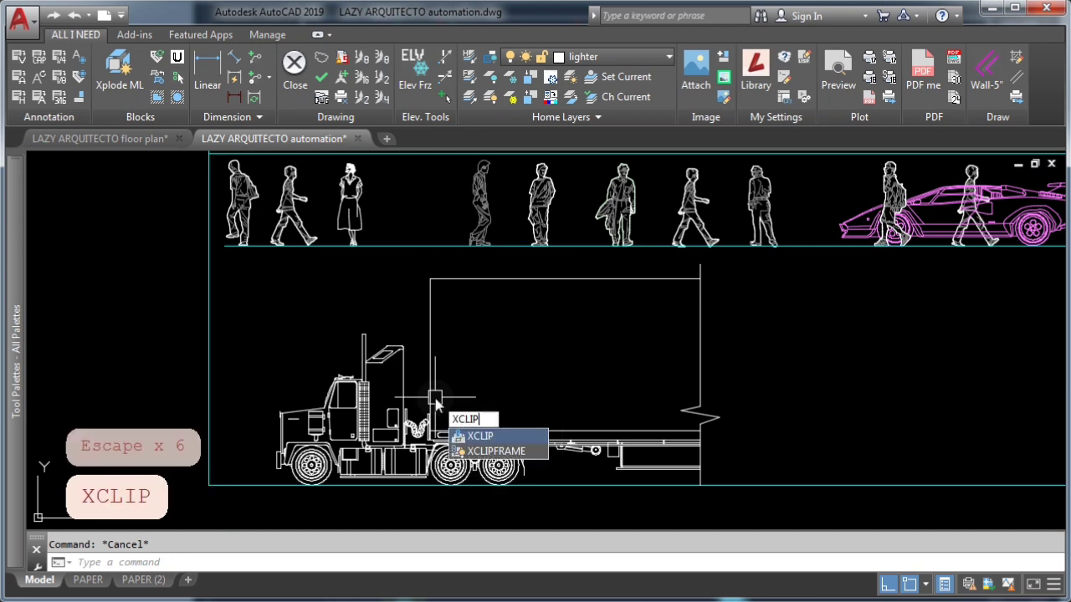
Show the clip frame (XCLIPFRAME 1) and drag its top-right corner right to reveal the whole trailer.
click(506, 451)
text(1)
key(Return)
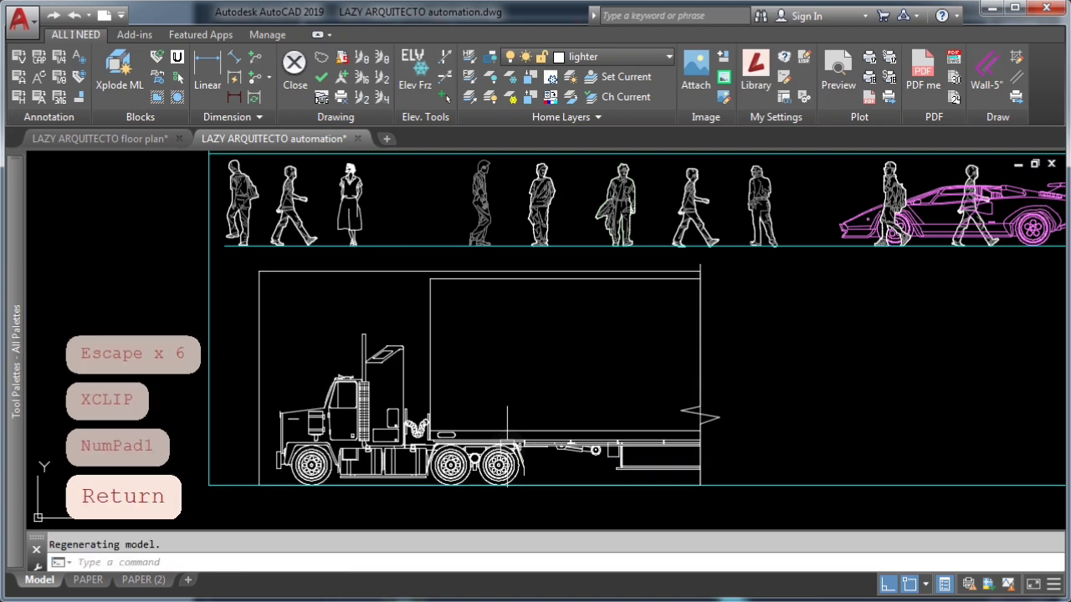
click(397, 272)
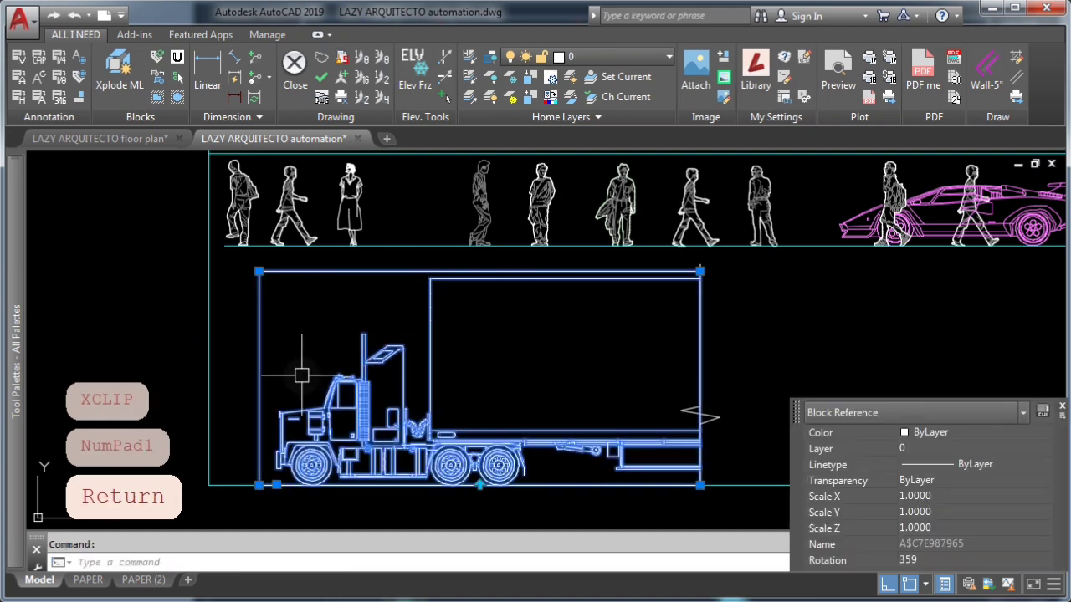
scroll(298, 371, down, 3)
click(499, 325)
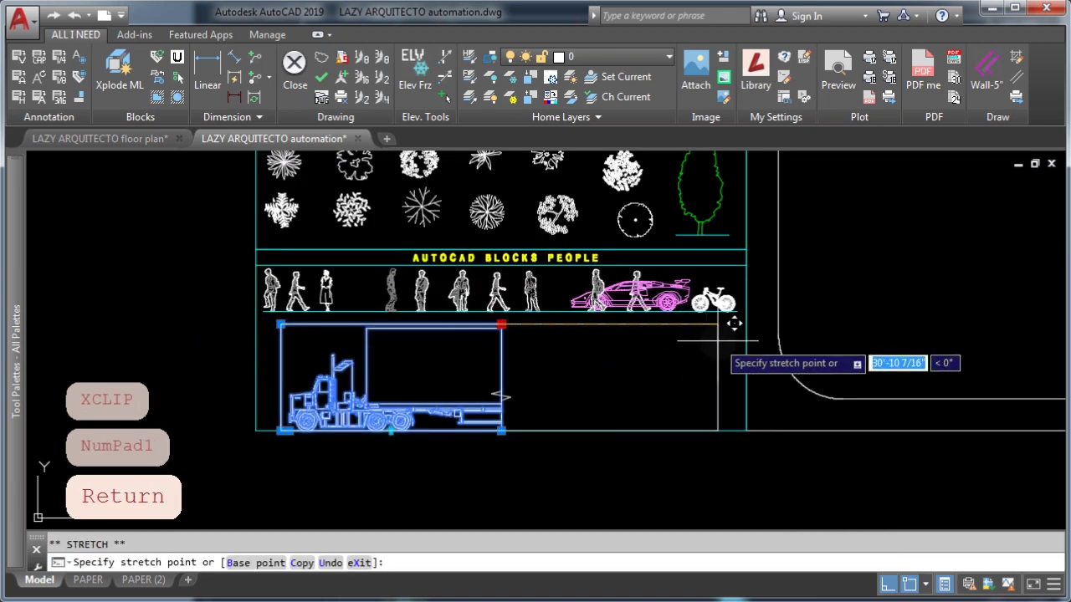
click(721, 324)
key(Escape)
key(space)
key(Escape)
Hide the clip frame by setting XCLIPFRAME to 0.
text(xclipf)
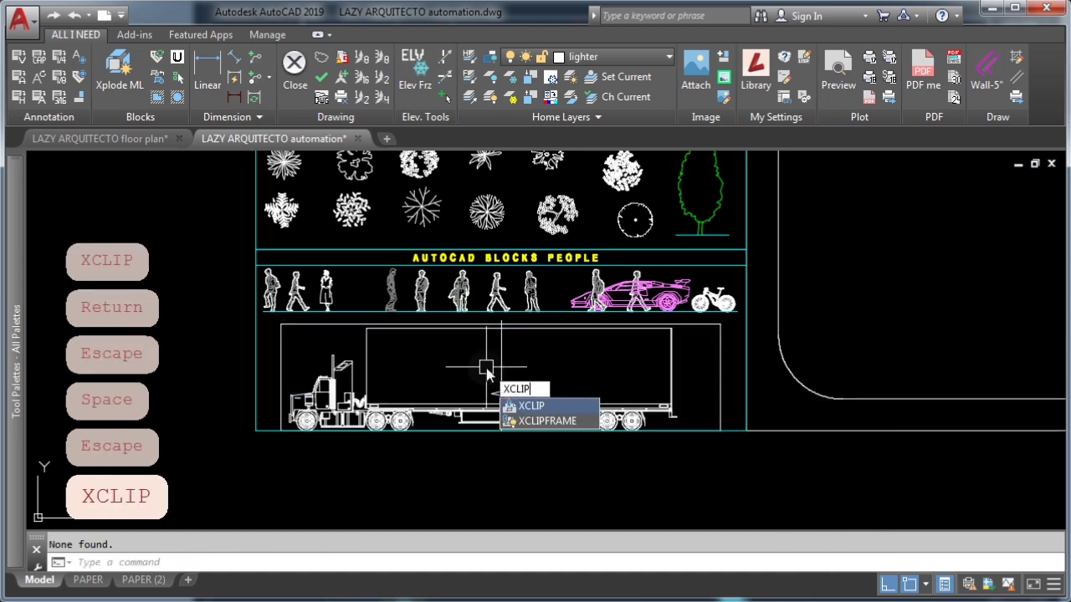
key(Return)
text(0)
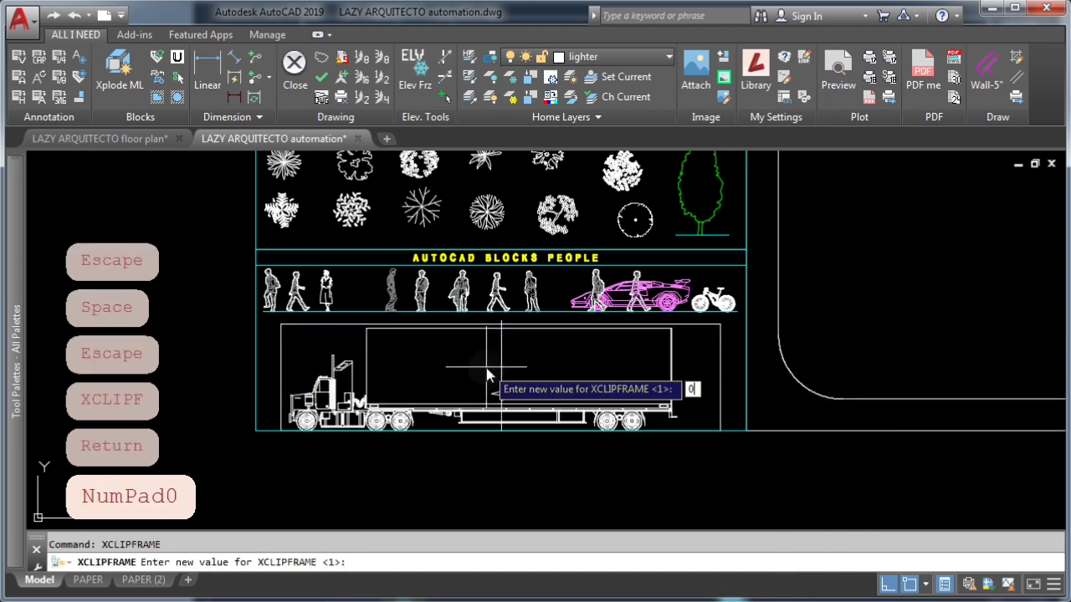
key(Return)
key(Escape)
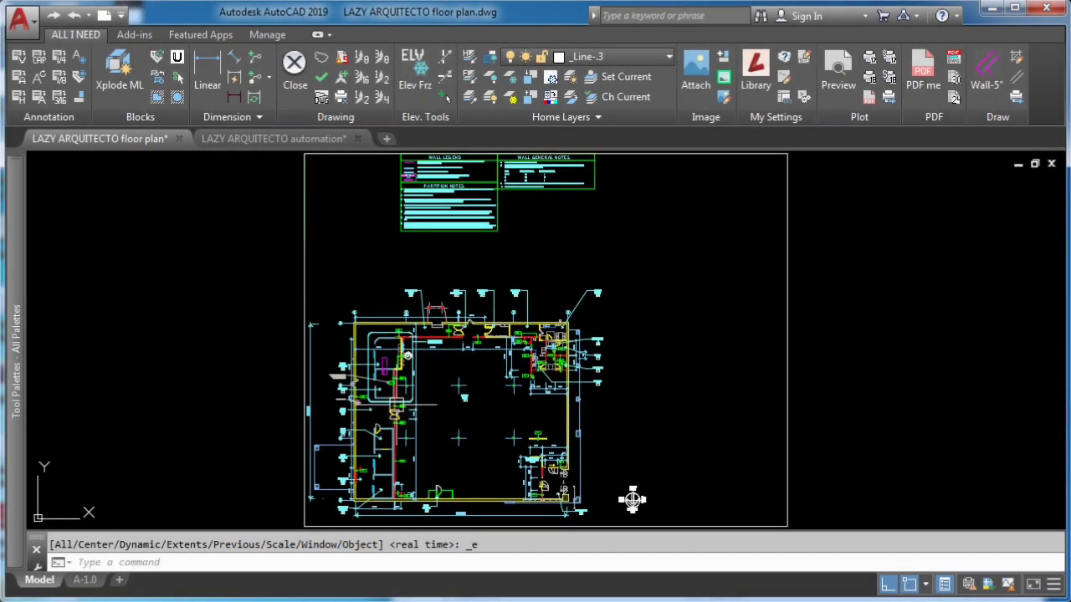
Select the P-7 wall tag and every similar WALL-TAG block.
scroll(431, 393, up, 5)
scroll(431, 394, up, 3)
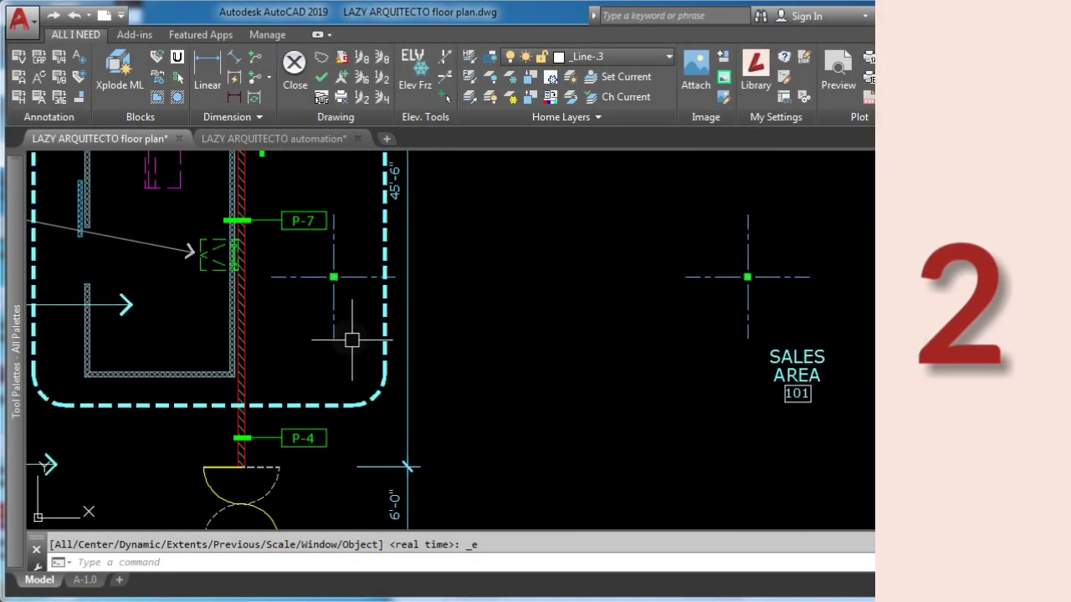
click(302, 219)
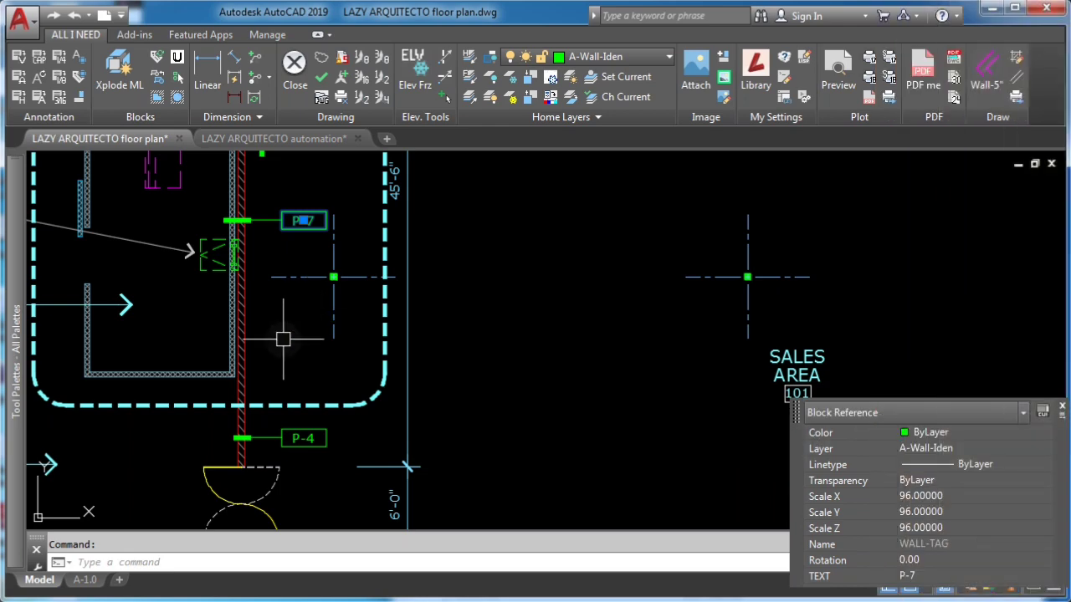
right_click(243, 339)
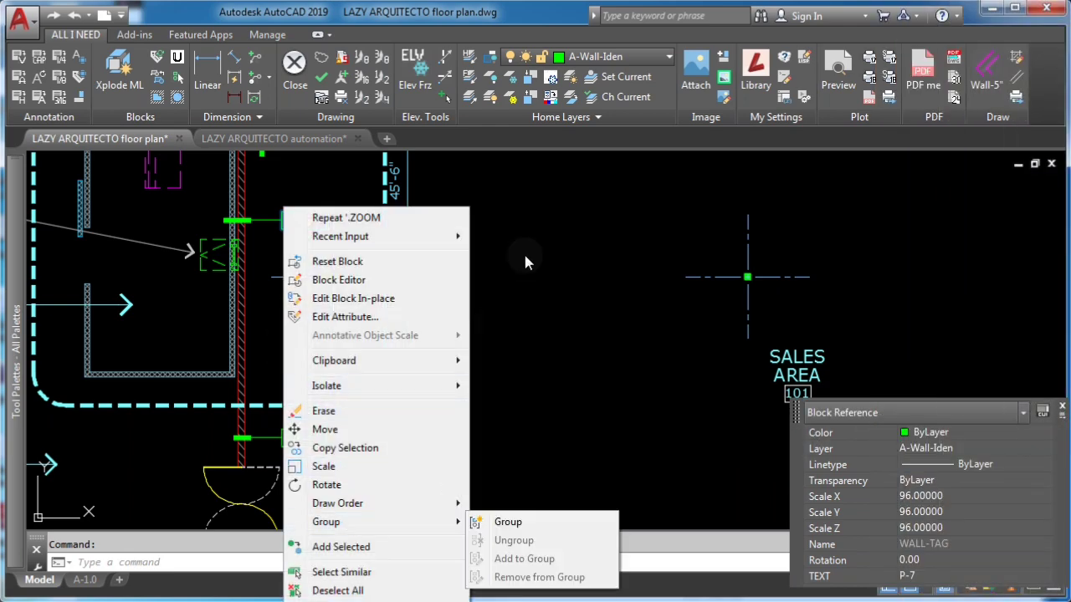
right_click(532, 346)
click(590, 572)
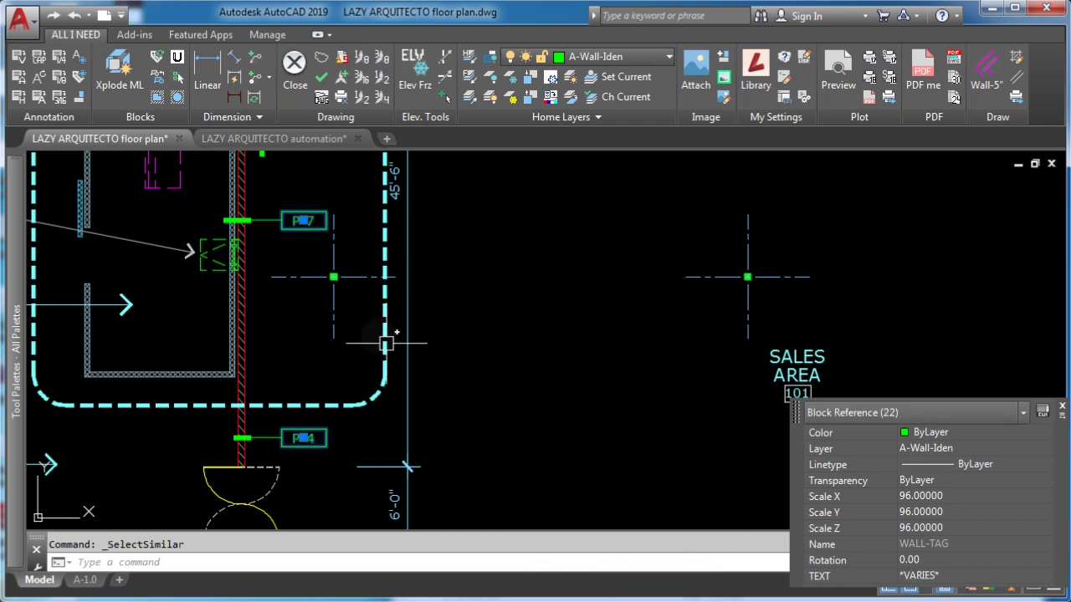
Explode the 22 selected WALL-TAG blocks with EX.
scroll(357, 242, down, 5)
middle_drag(563, 398, 599, 345)
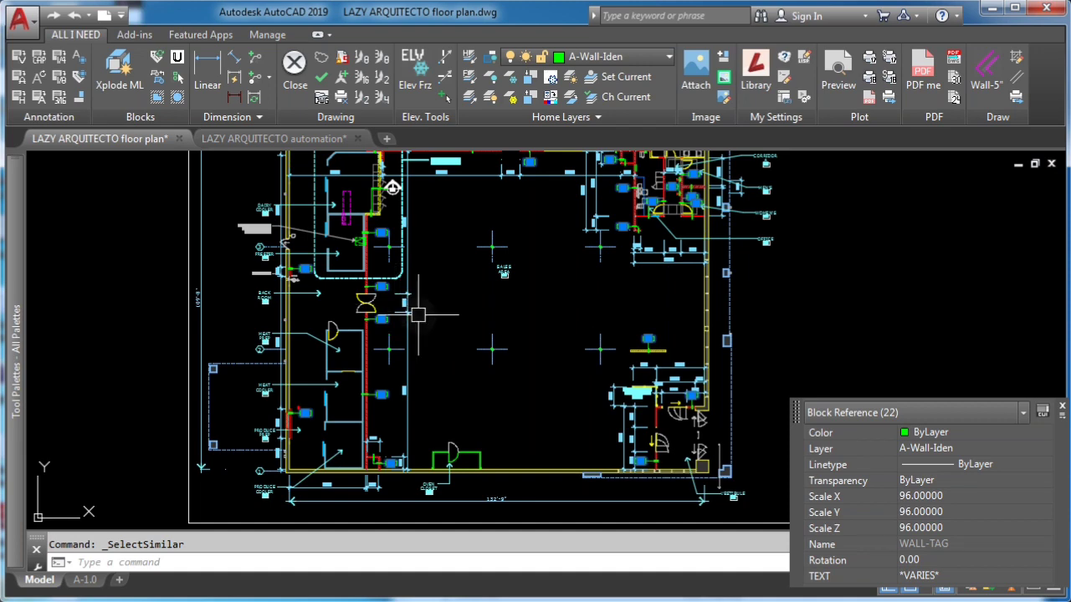
text(EXPL)
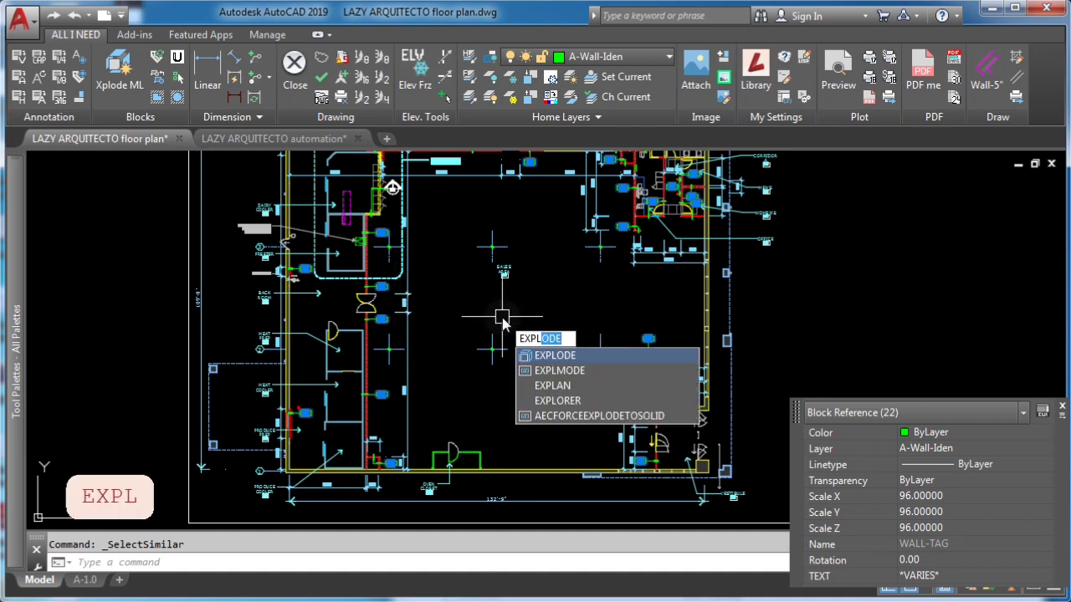
key(Return)
Inspect the exploded tag's rectangle and green leader line, then zoom out to the whole plan.
scroll(373, 307, up, 6)
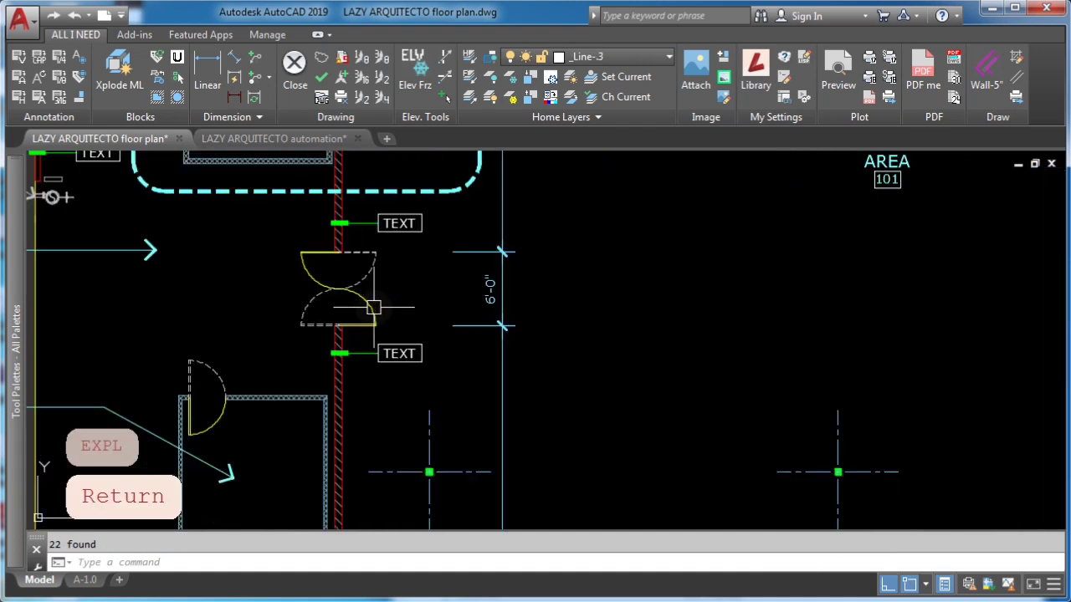
scroll(423, 243, down, 3)
middle_drag(409, 360, 415, 456)
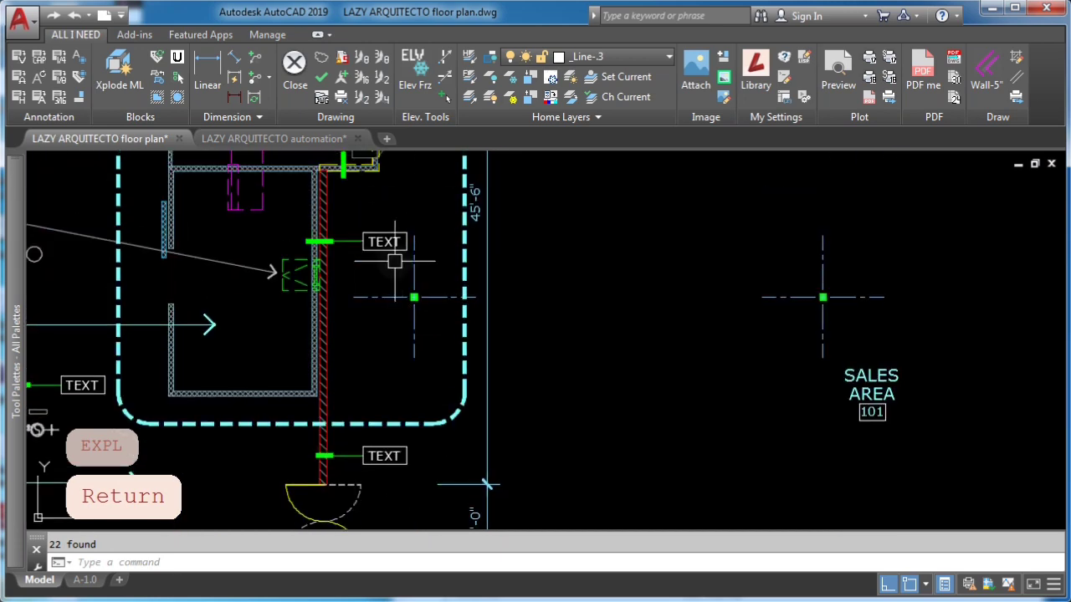
scroll(389, 243, up, 6)
click(388, 225)
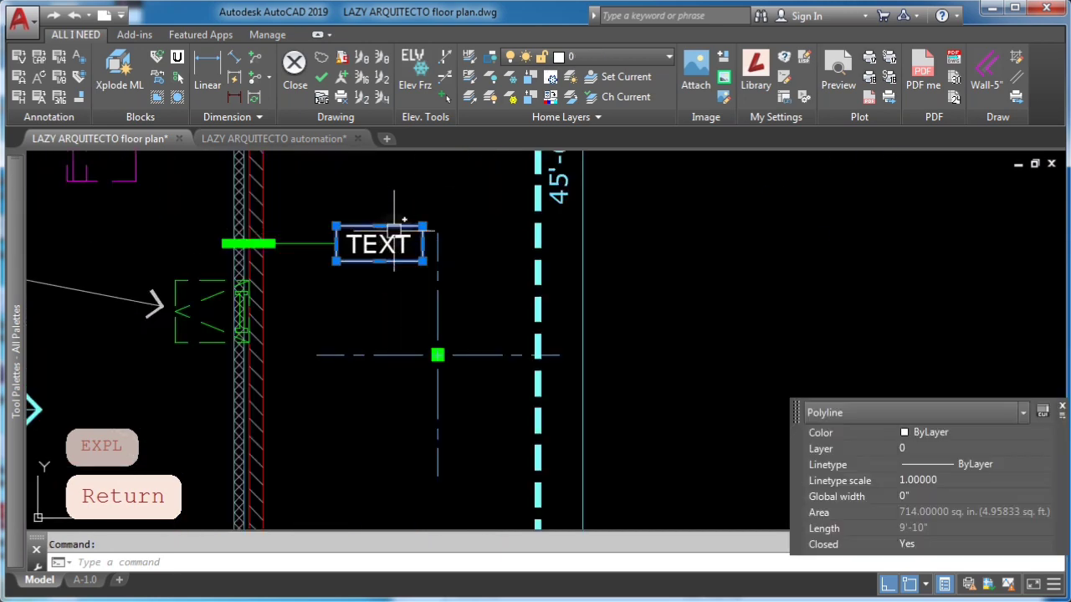
key(Escape)
click(251, 244)
key(Escape)
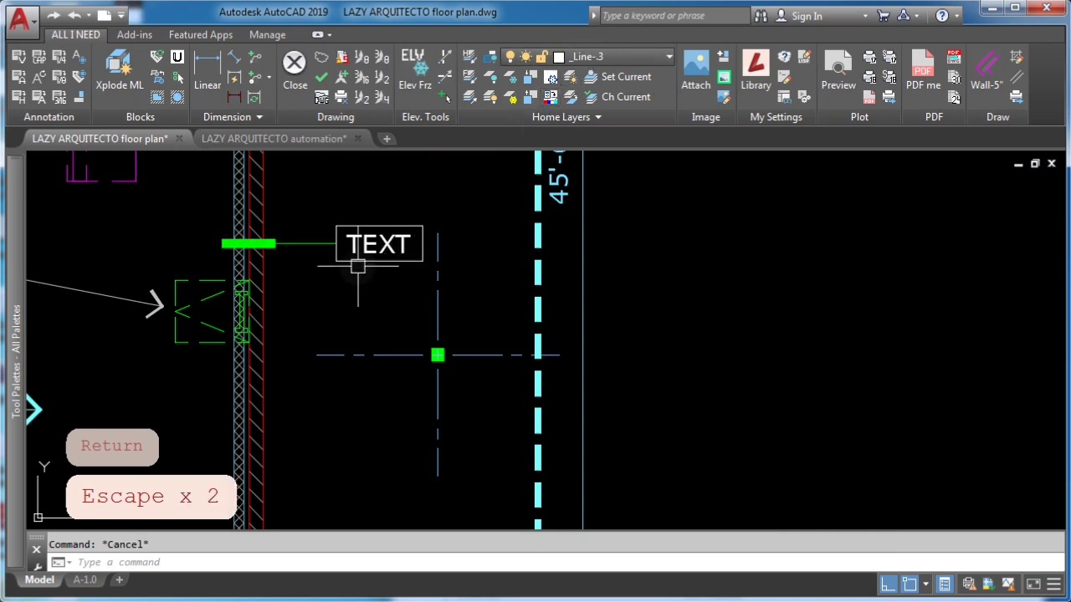
middle_click(359, 296)
middle_click(360, 296)
scroll(431, 357, up, 5)
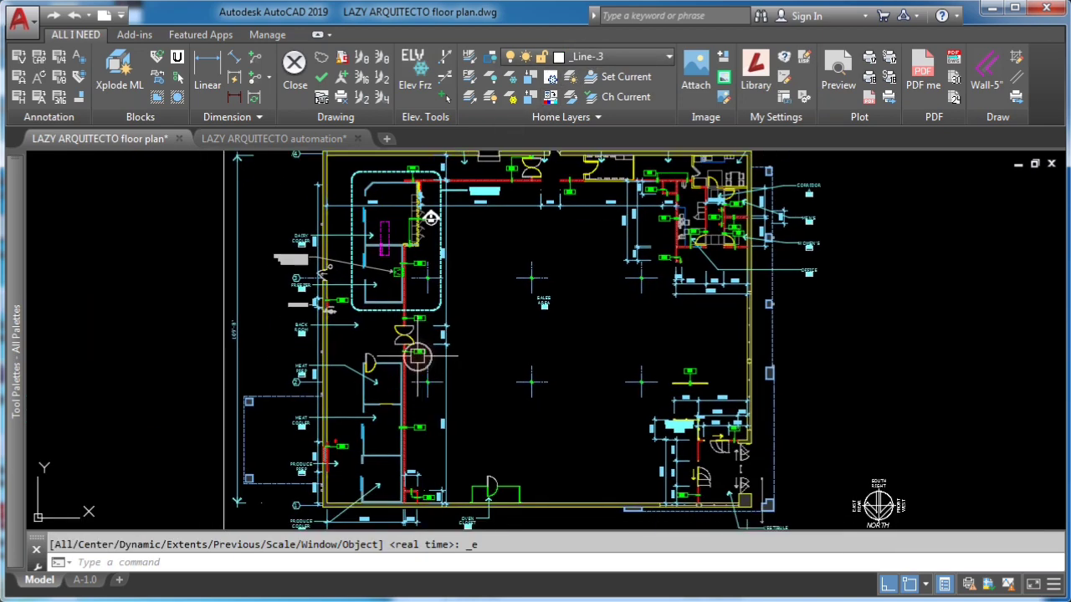
Select all 22 wall-tag blocks via Select Similar and burst them with BURST.
click(432, 357)
right_click(480, 381)
click(535, 572)
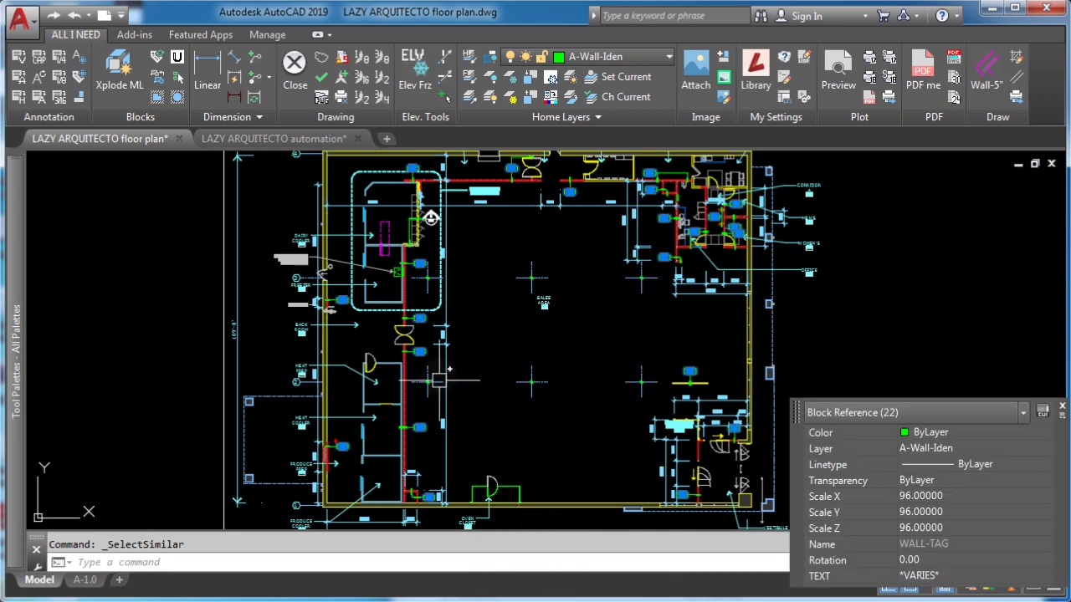
text(BUR)
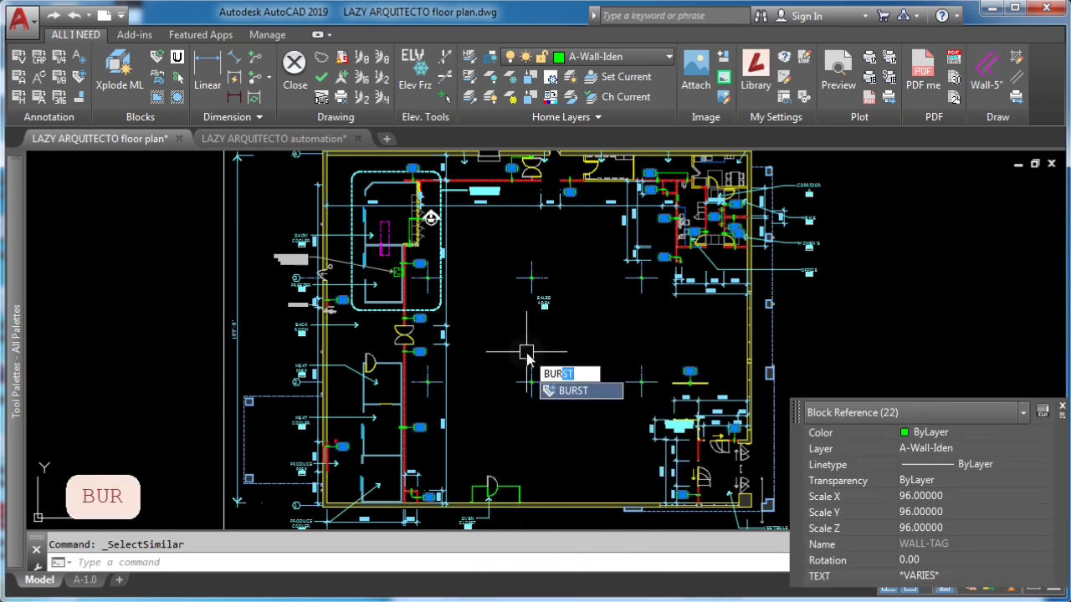
key(Return)
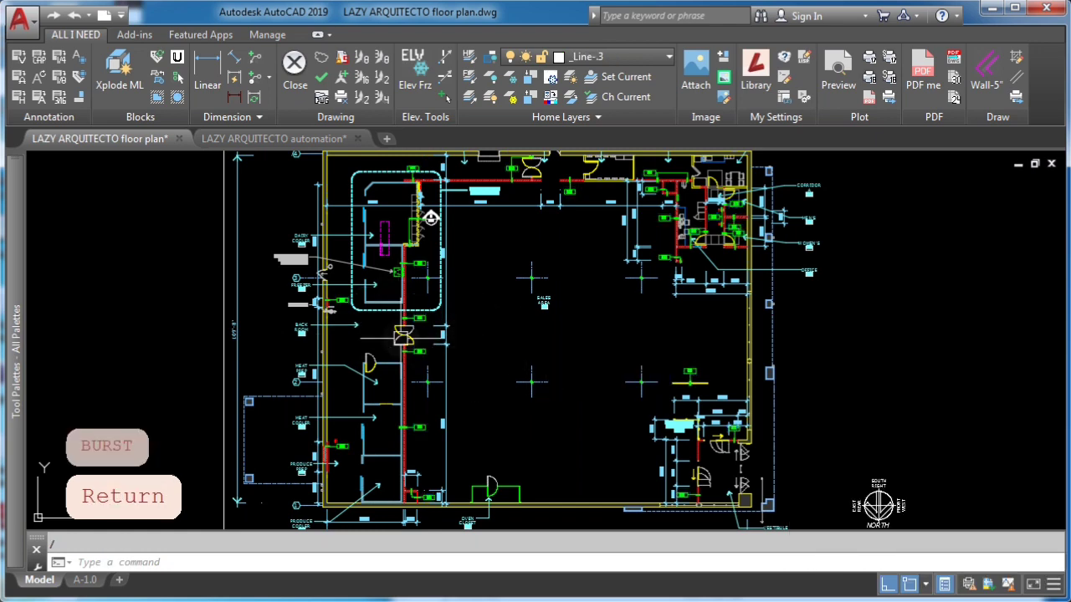
Check the burst P-4 tag's rectangle, text and leader line by selecting each.
scroll(421, 349, up, 5)
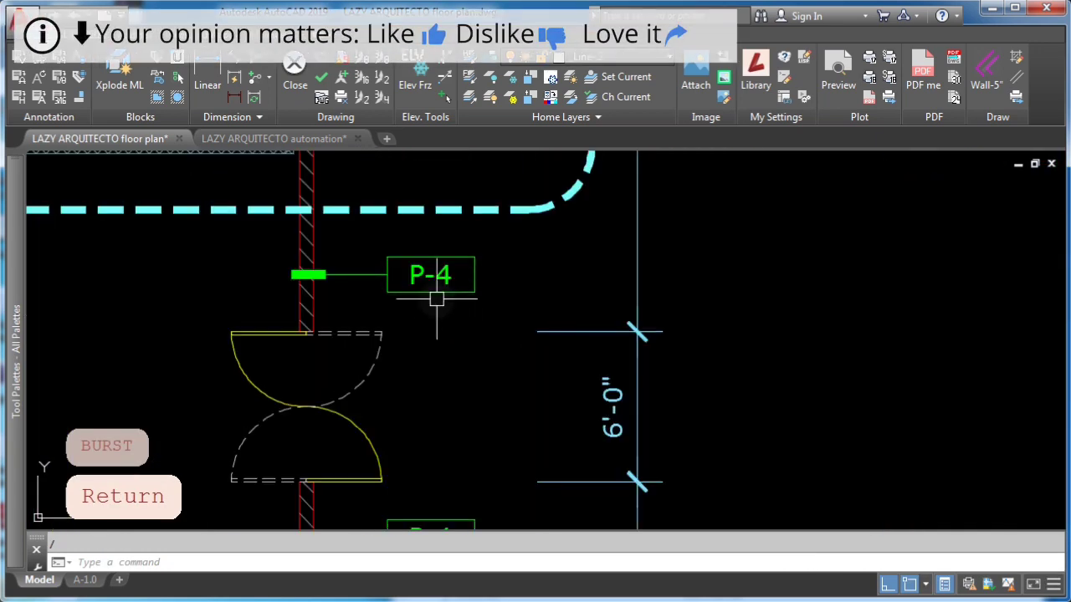
click(436, 299)
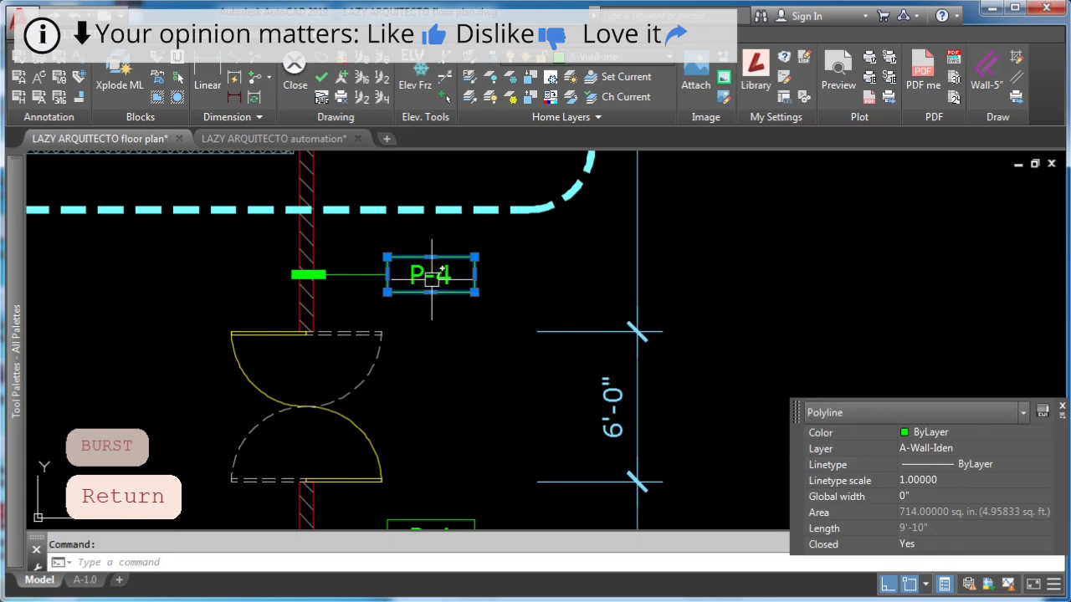
key(Escape)
click(445, 282)
click(461, 257)
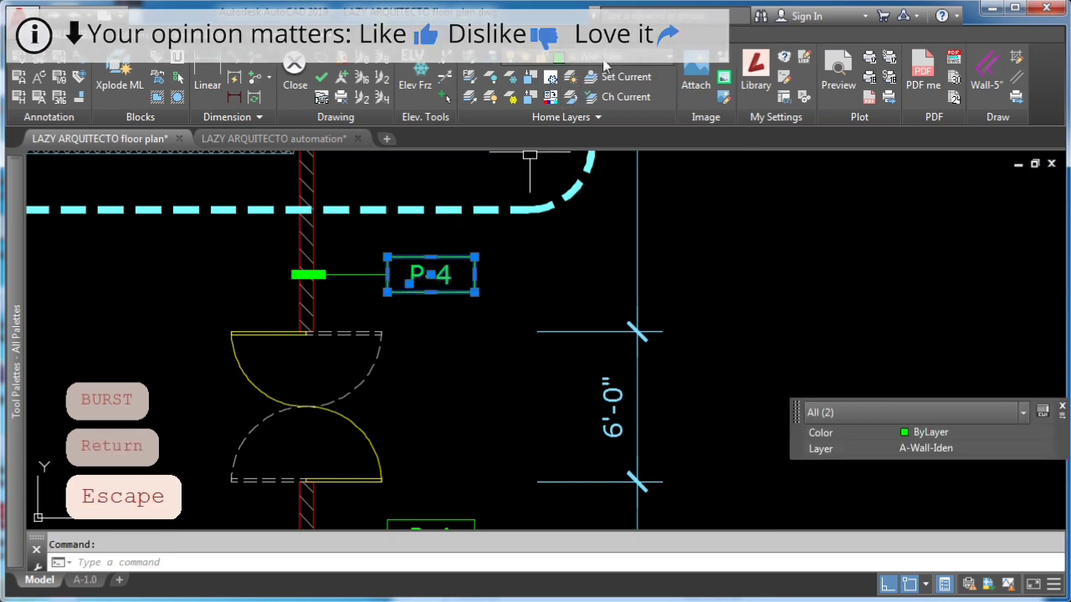
key(Escape)
click(377, 271)
click(508, 287)
key(Escape)
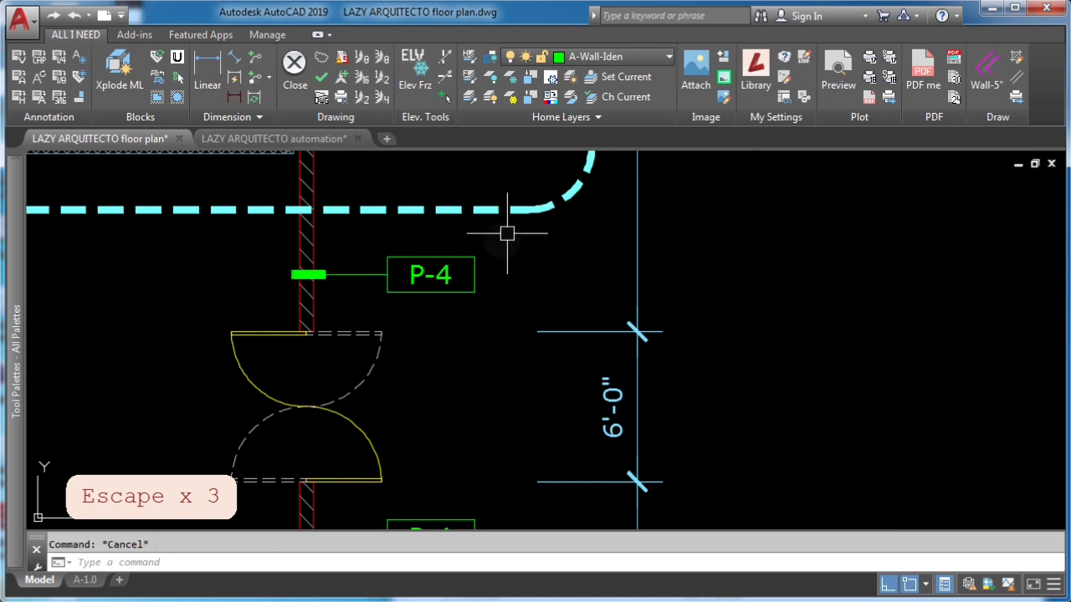
key(Escape)
Window-select the P-4 text again and check the lower tag area.
click(558, 327)
click(430, 240)
key(Escape)
scroll(413, 331, down, 3)
click(456, 446)
key(Escape)
scroll(717, 497, down, 10)
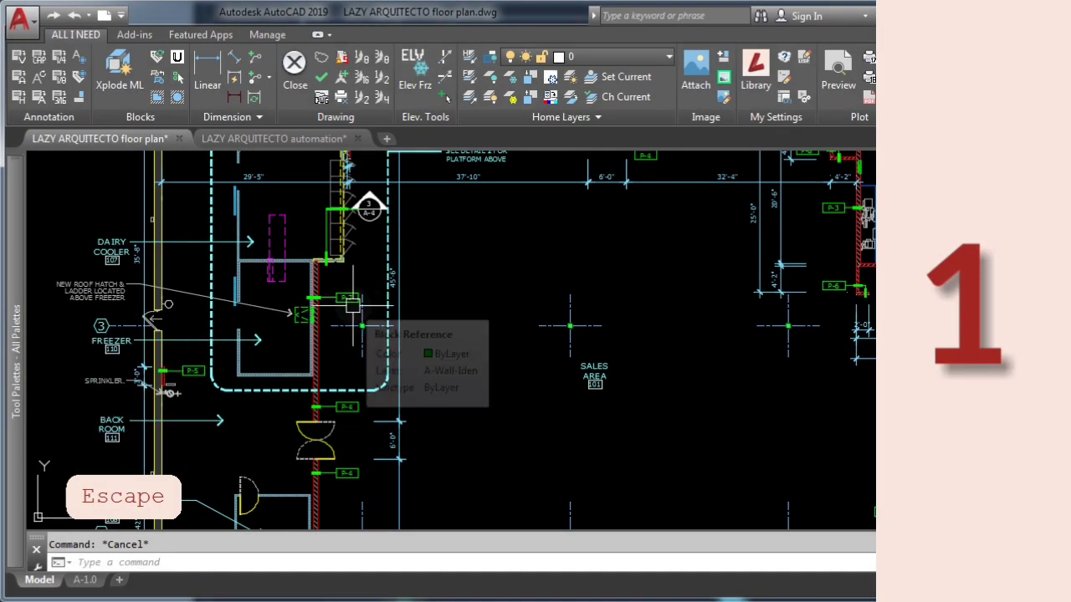
click(346, 302)
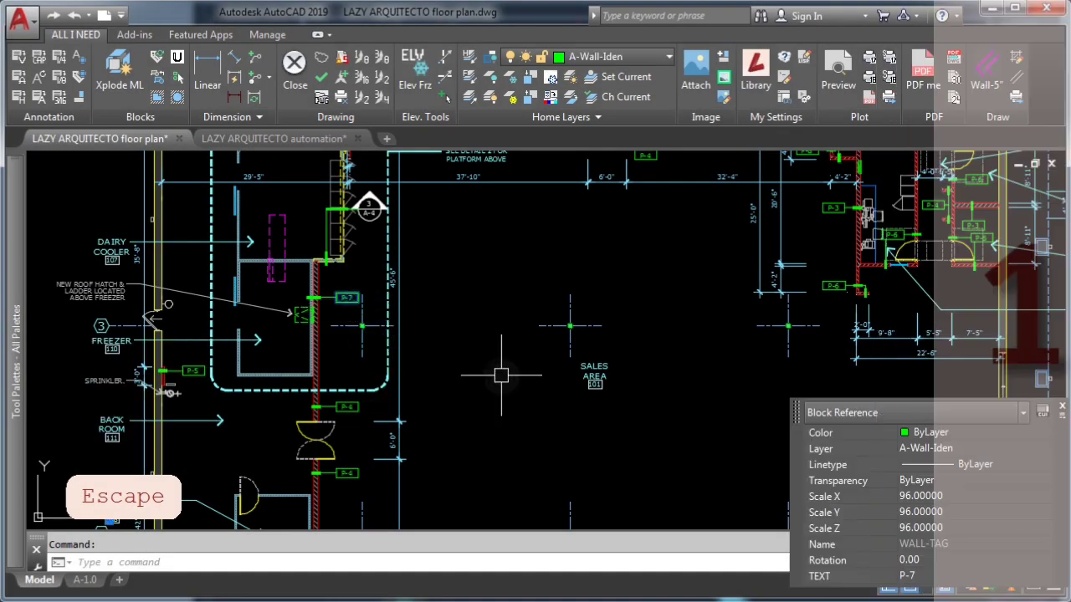
scroll(343, 295, up, 6)
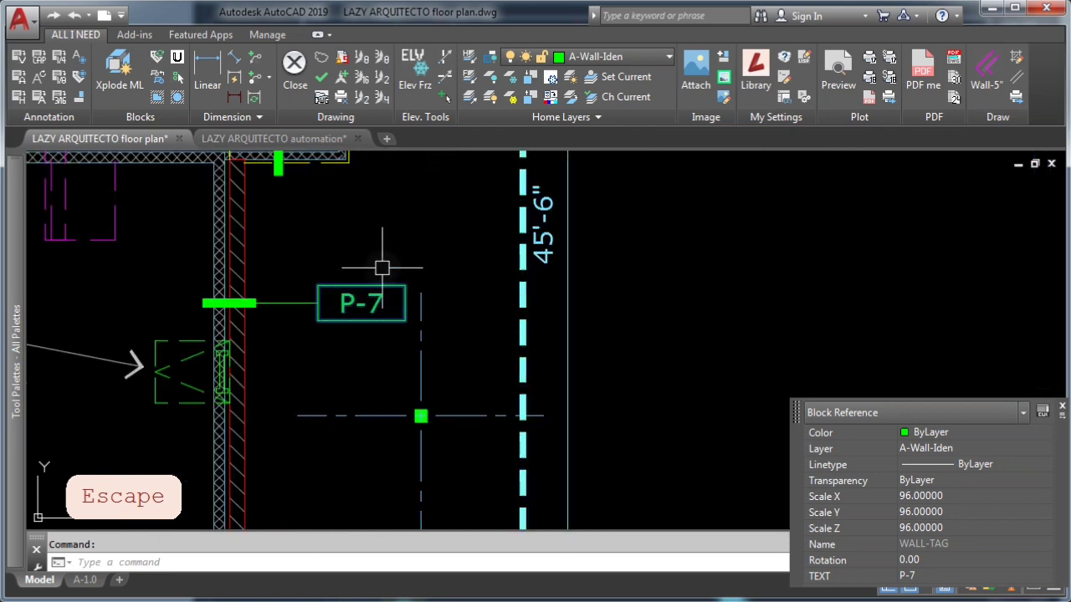
scroll(381, 268, down, 5)
scroll(262, 383, up, 5)
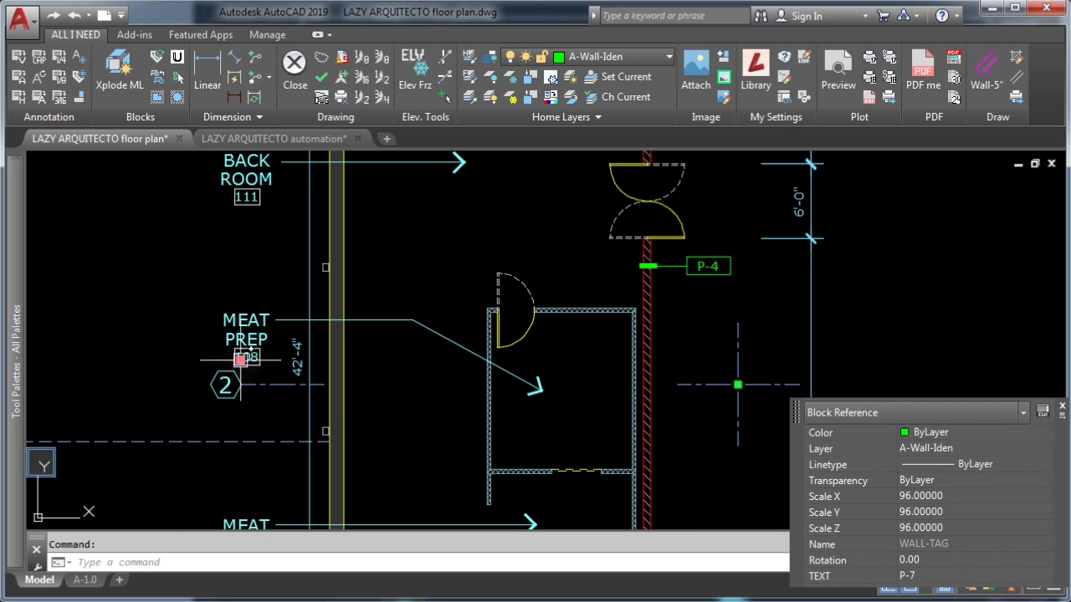
scroll(241, 359, down, 3)
middle_drag(241, 360, 240, 460)
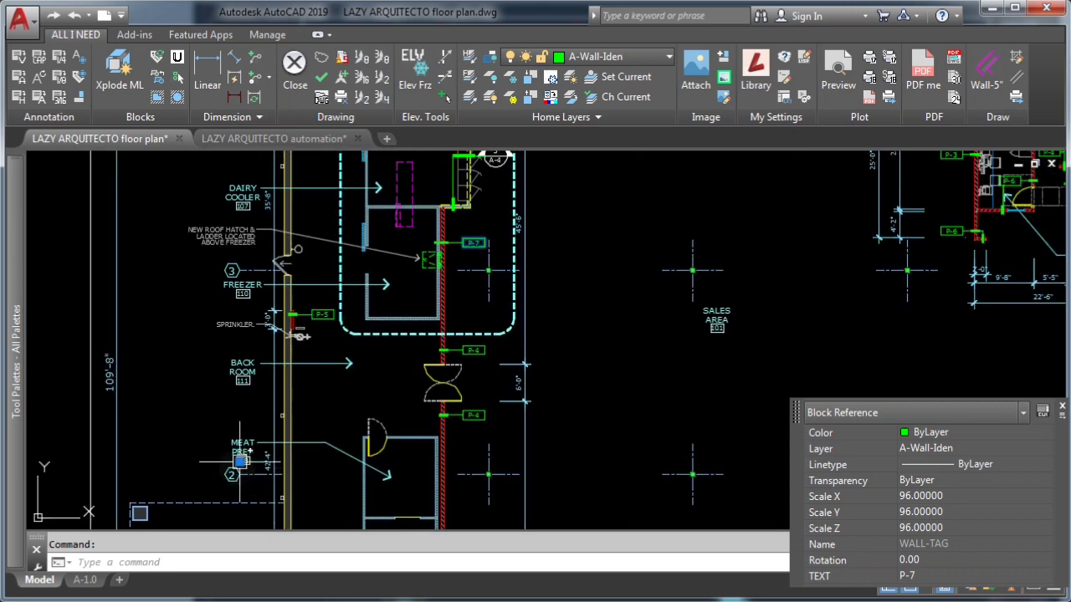
click(240, 460)
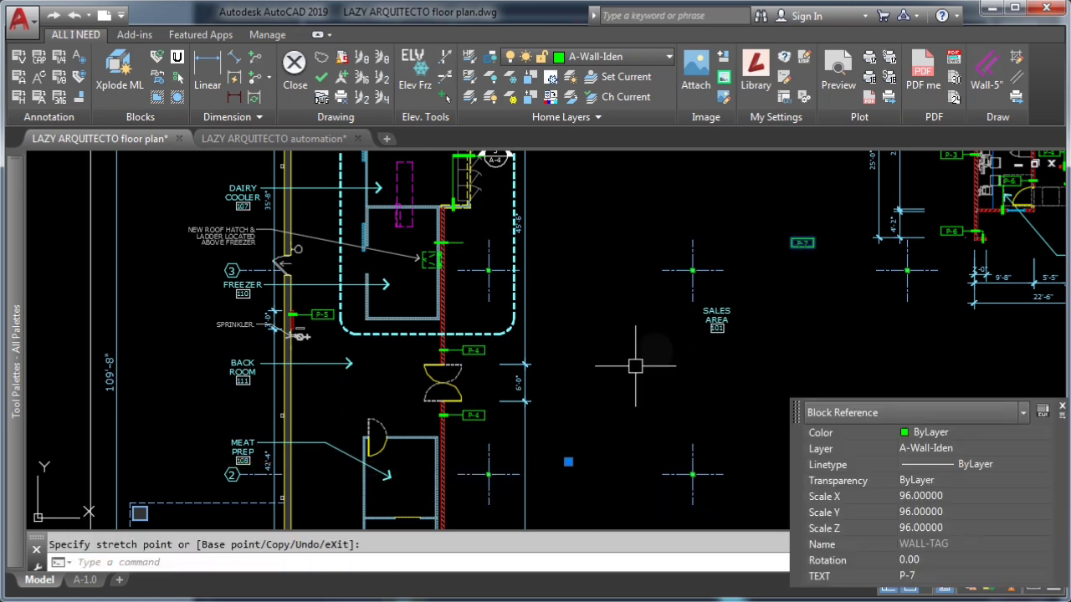
key(ctrl+z)
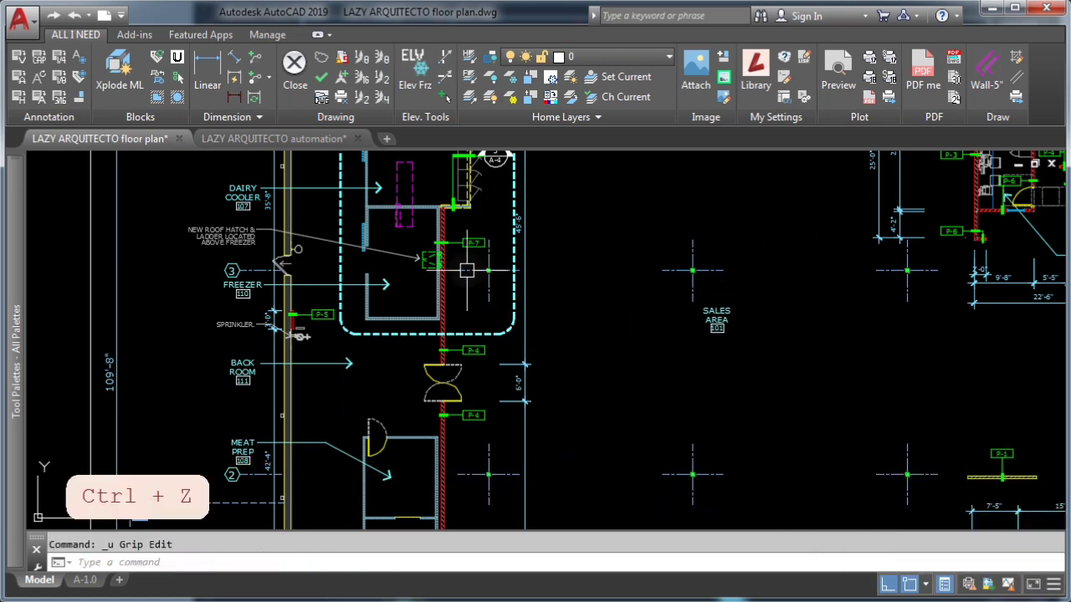
scroll(467, 270, up, 8)
text(s)
key(space)
click(545, 368)
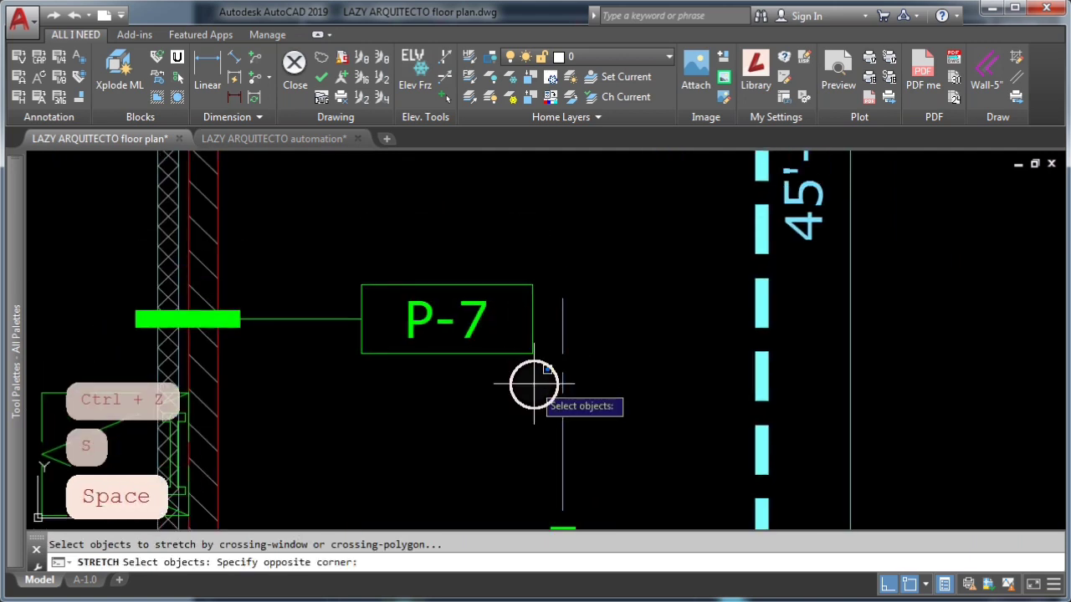
click(547, 399)
click(549, 402)
click(328, 245)
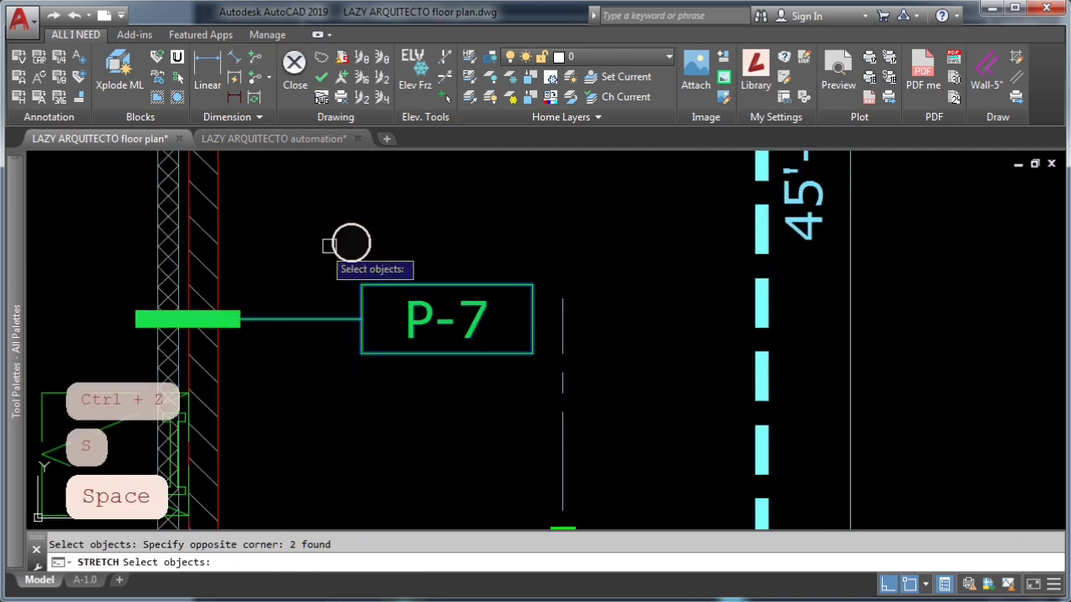
key(space)
click(439, 242)
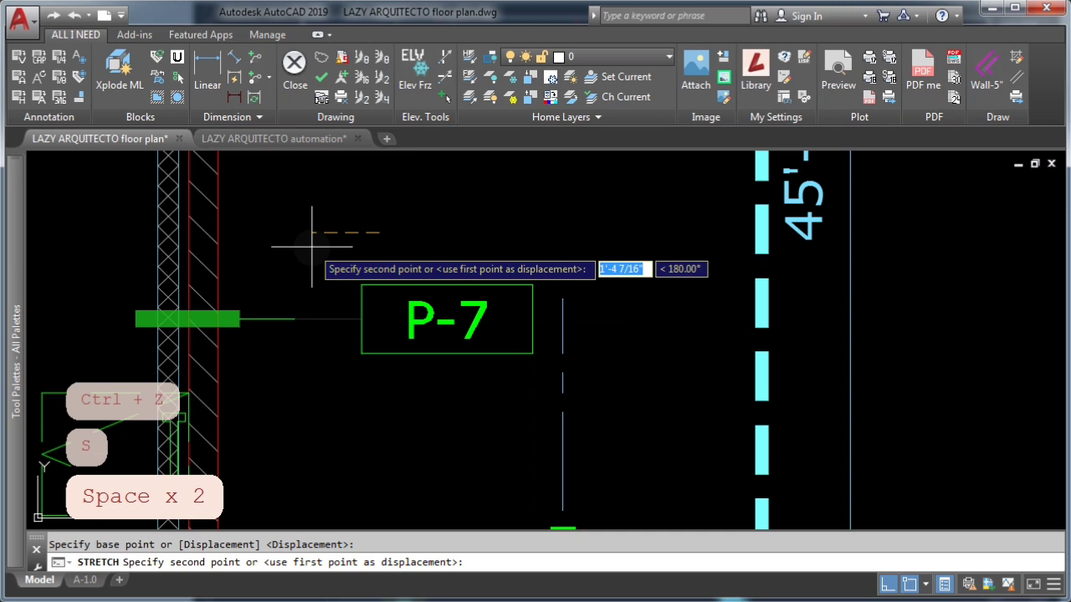
key(Escape)
text(s)
key(space)
click(541, 391)
click(302, 234)
key(space)
click(370, 222)
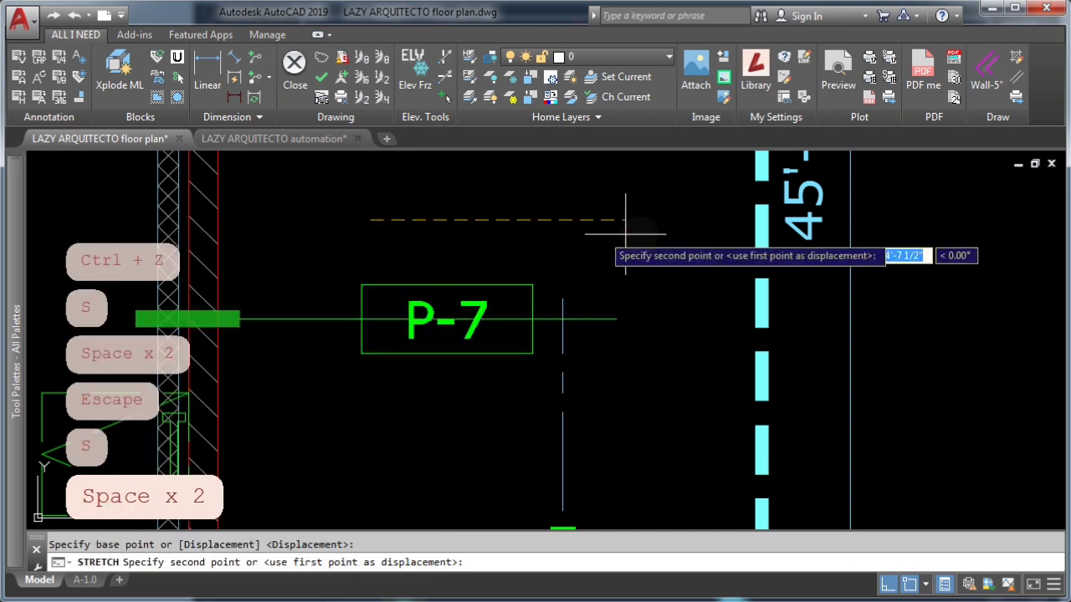
key(Escape)
scroll(371, 239, down, 5)
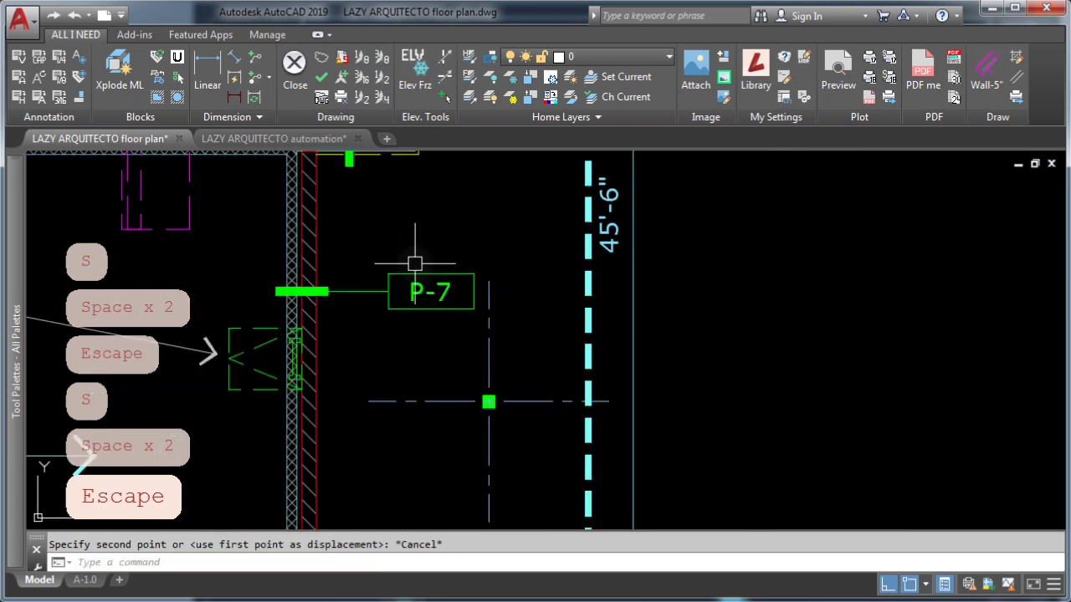
click(422, 276)
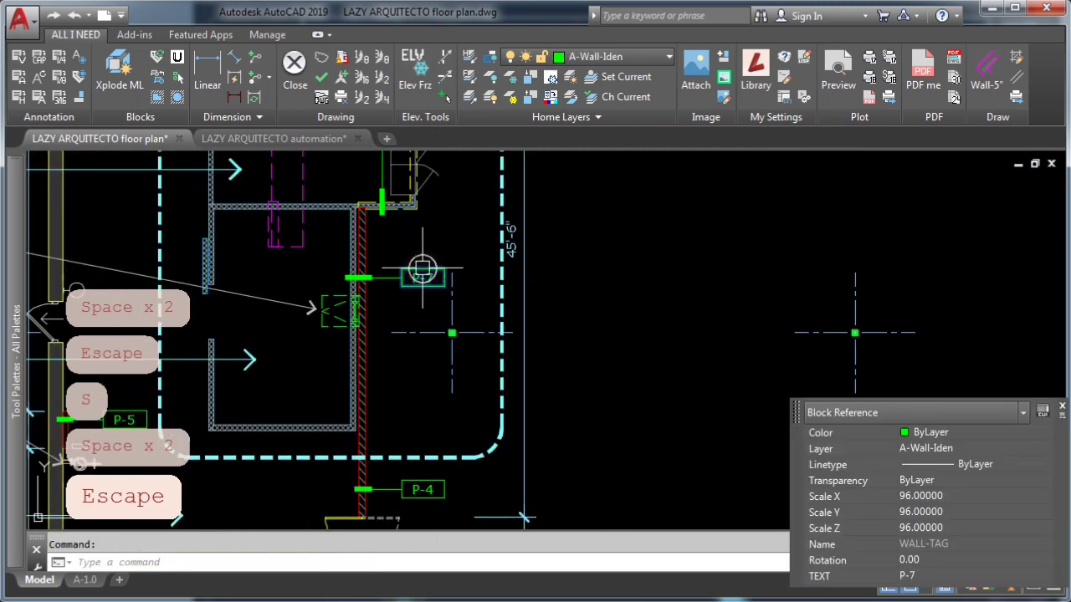
Open WALL-TAG in the Block Editor and start a line at 0,0,0.
right_click(426, 276)
click(474, 281)
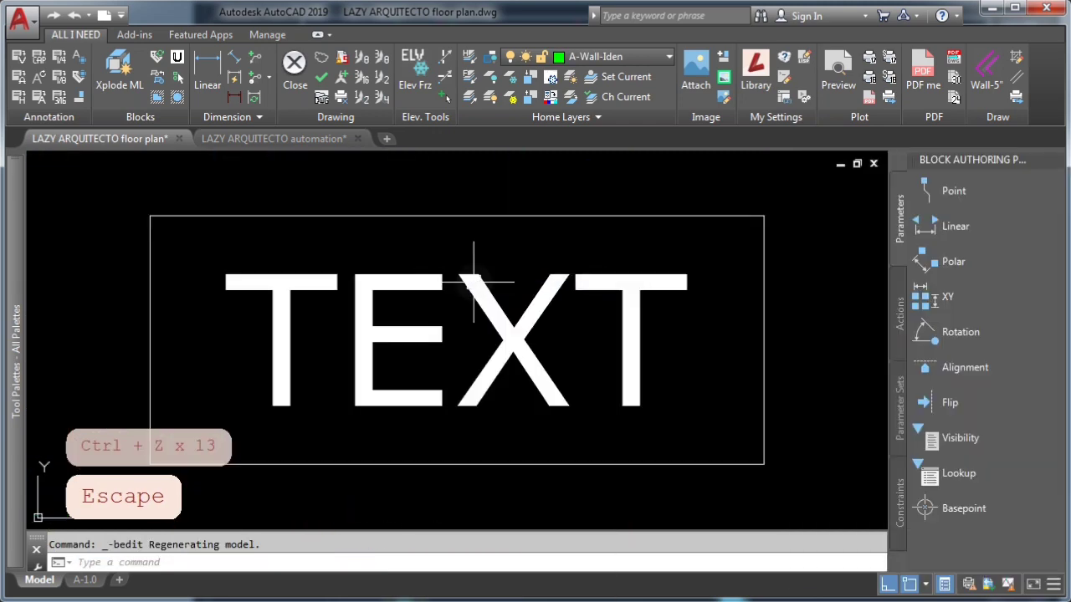
scroll(477, 258, down, 5)
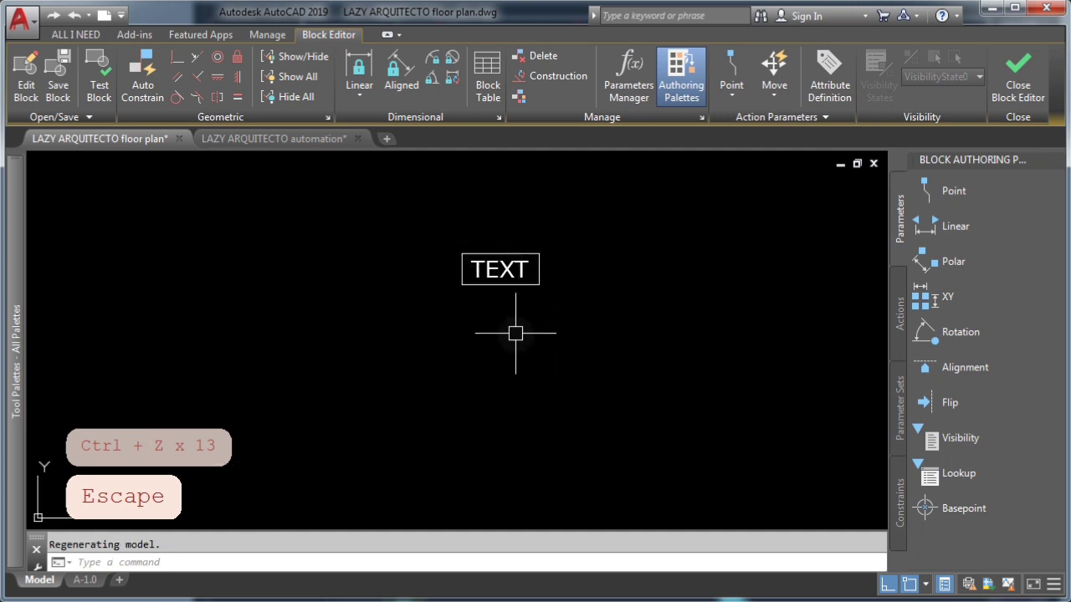
text(l)
key(Return)
text(0,0,0)
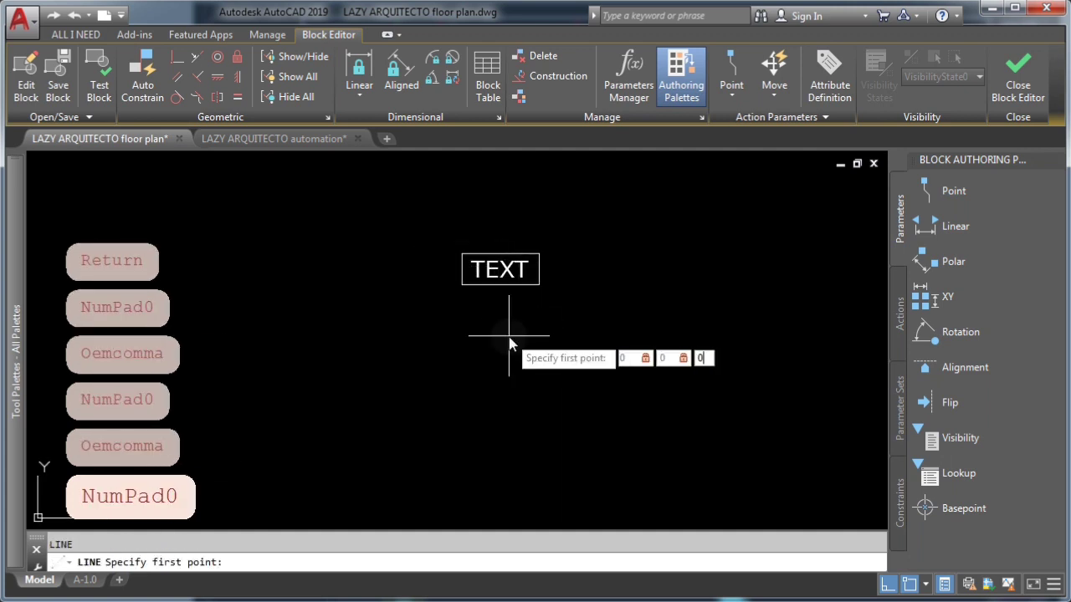
key(Return)
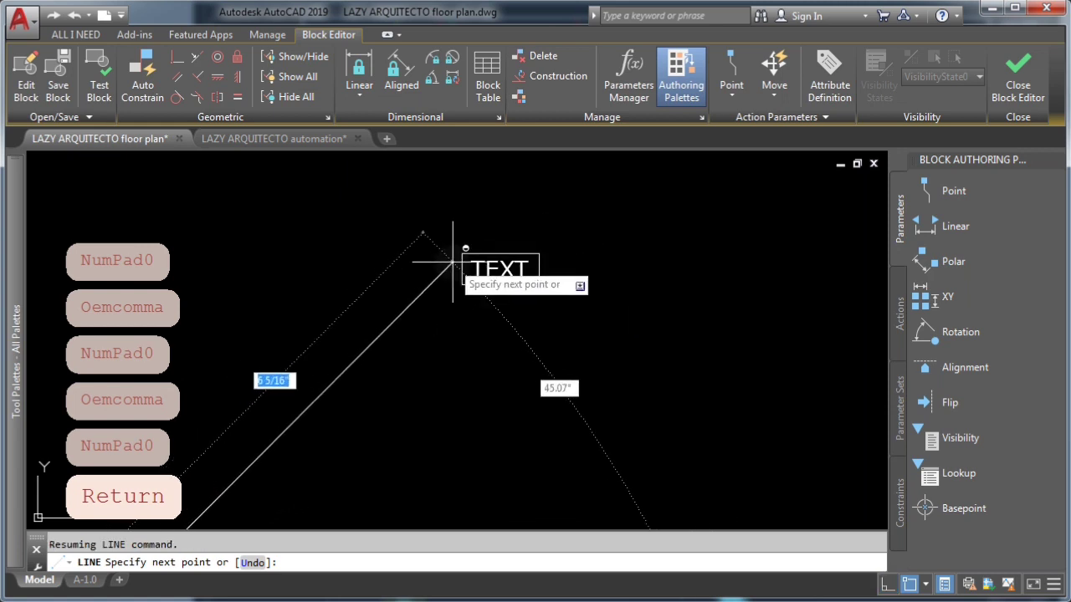
Finish the line from the origin to the TEXT attribute and check the new diagonal line.
key(shift)
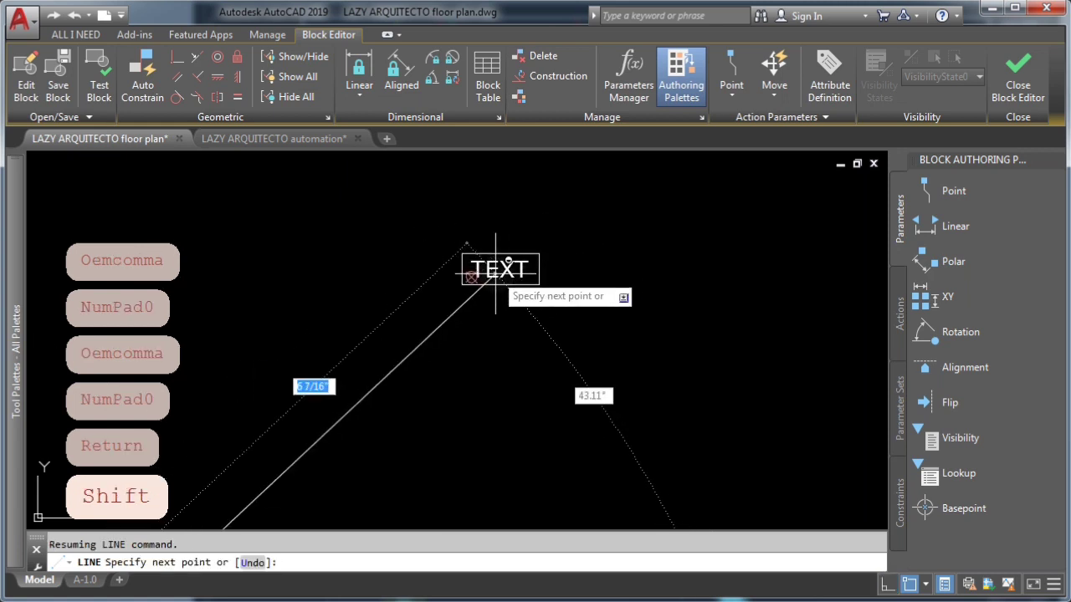
scroll(500, 274, up, 5)
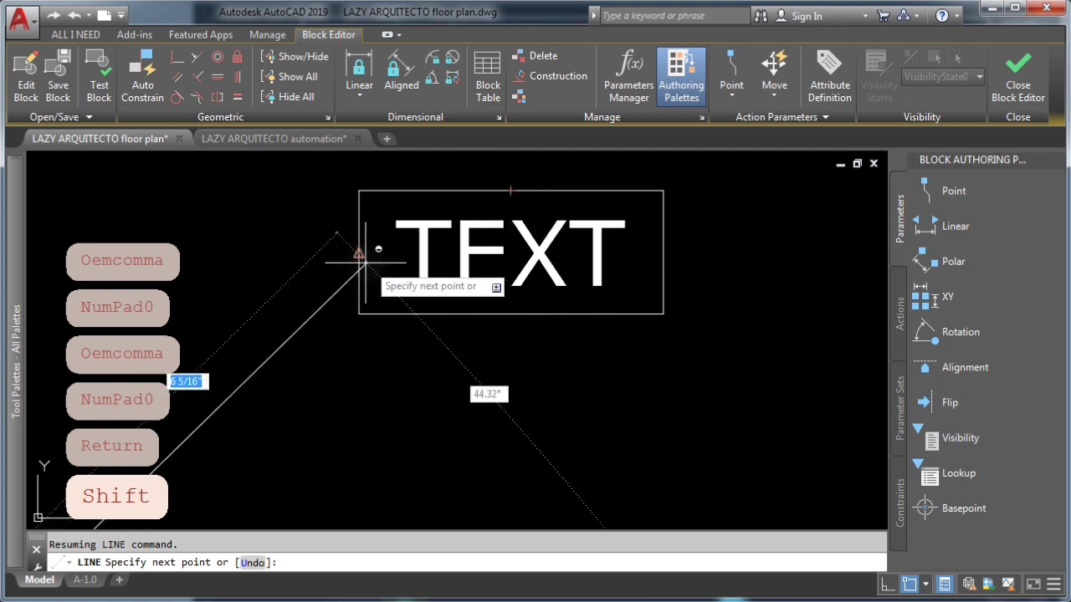
key(shift)
key(Escape)
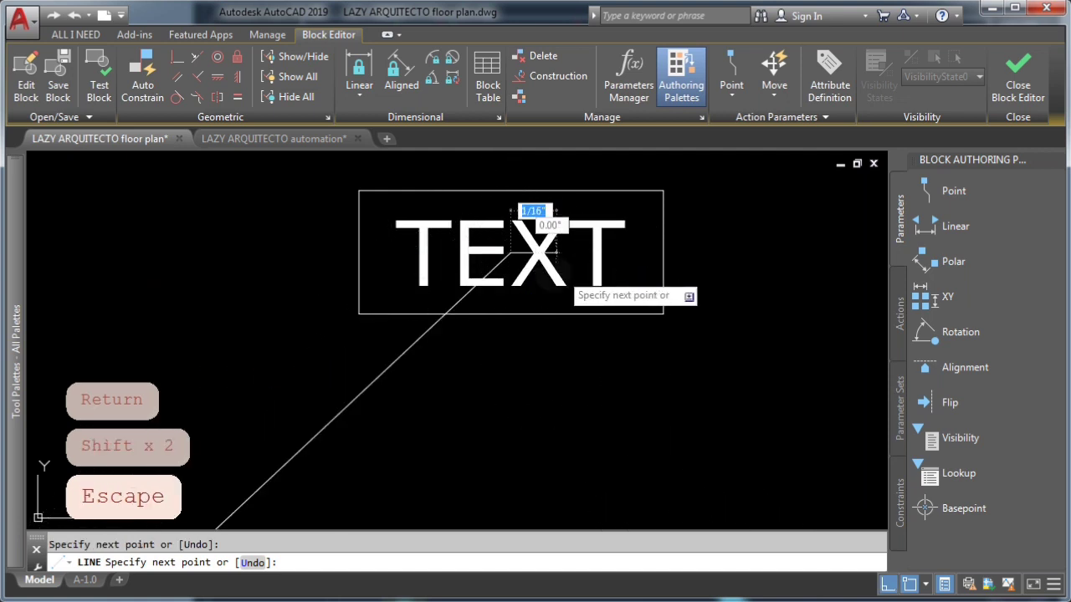
scroll(544, 239, down, 7)
scroll(576, 259, down, 5)
scroll(558, 268, down, 2)
click(443, 351)
key(Escape)
scroll(569, 239, up, 8)
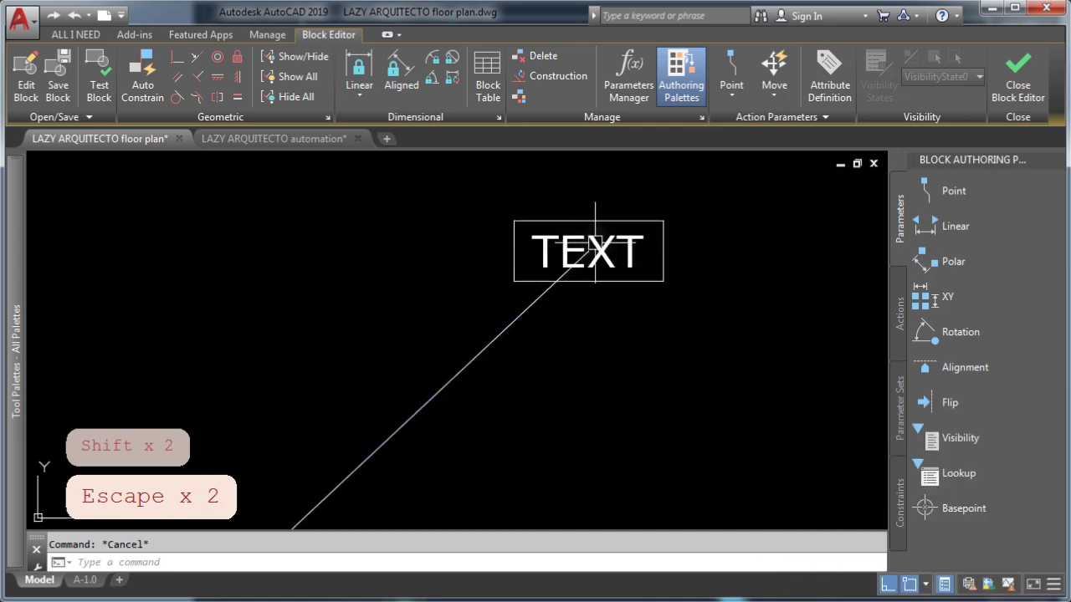
Close the Block Editor, saving the changes to WALL-TAG.
click(1025, 74)
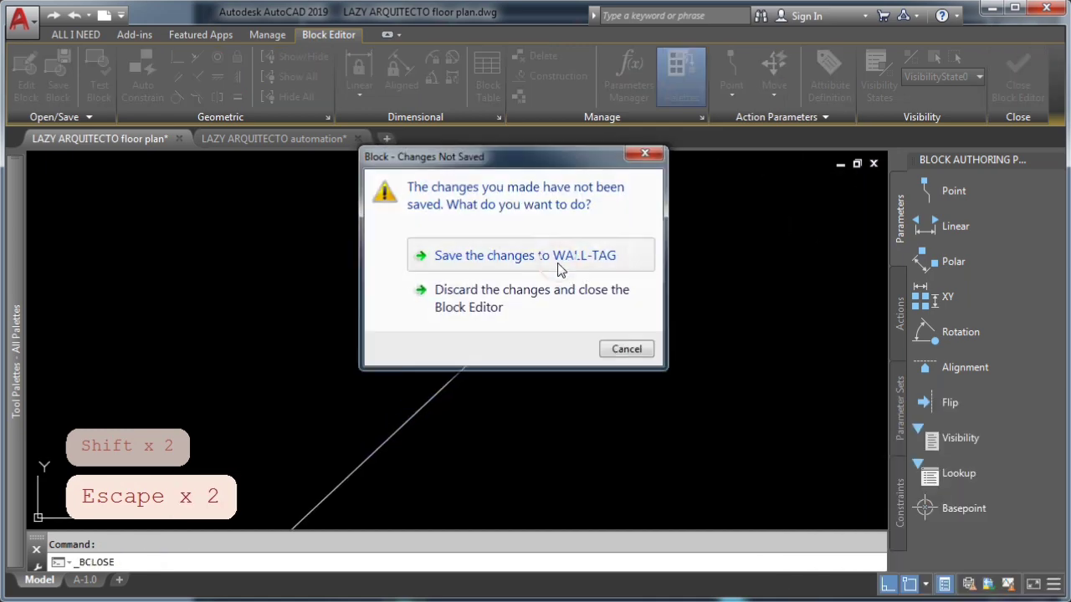
click(577, 269)
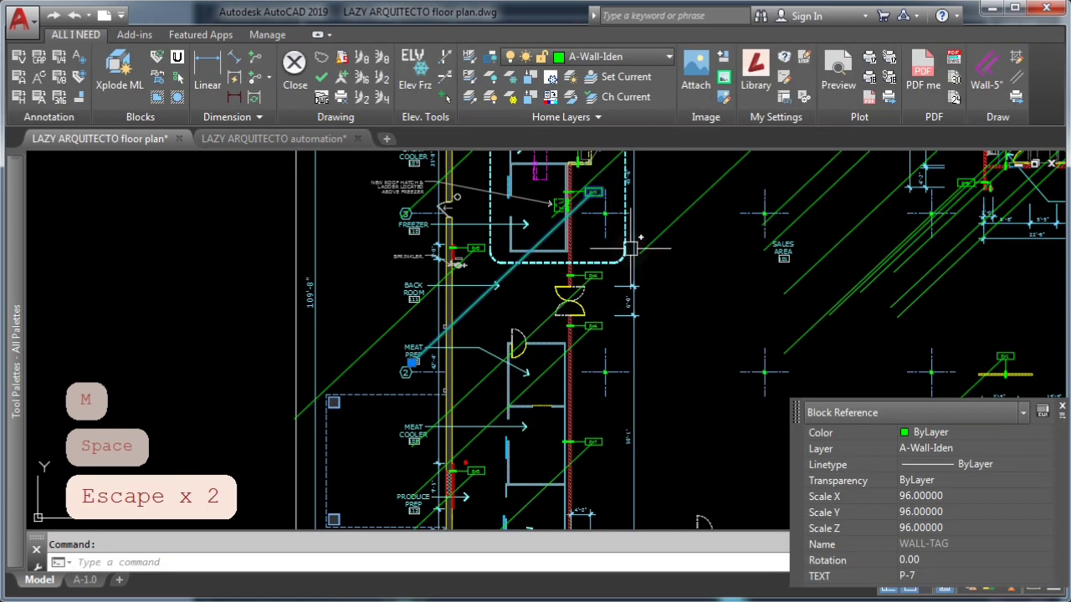
right_click(632, 209)
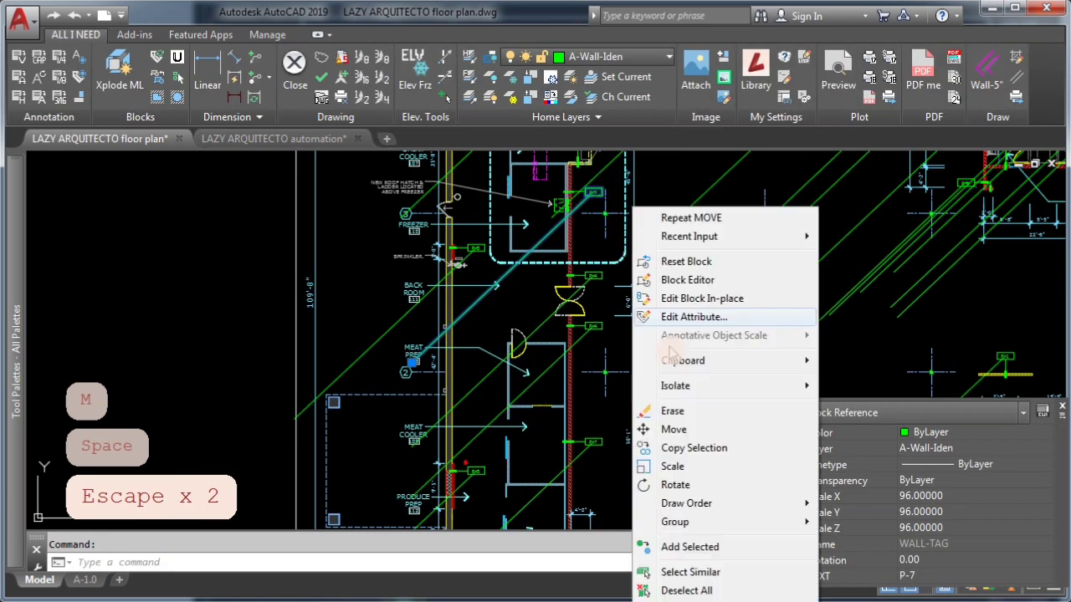
Move all 22 similar wall tags from a base point at the 108 tag to a new point.
click(709, 573)
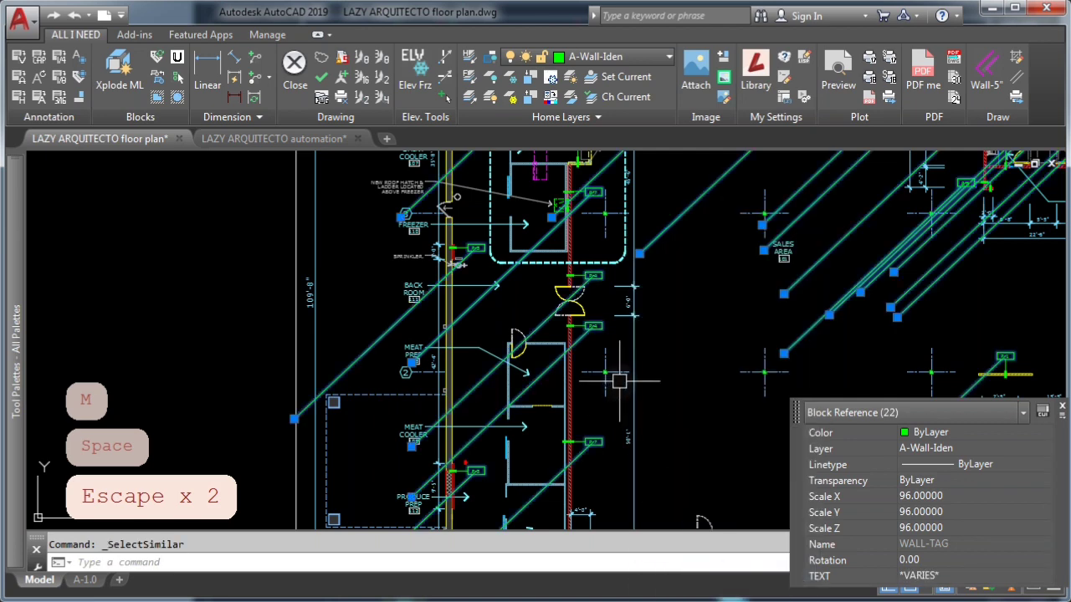
text(m)
key(space)
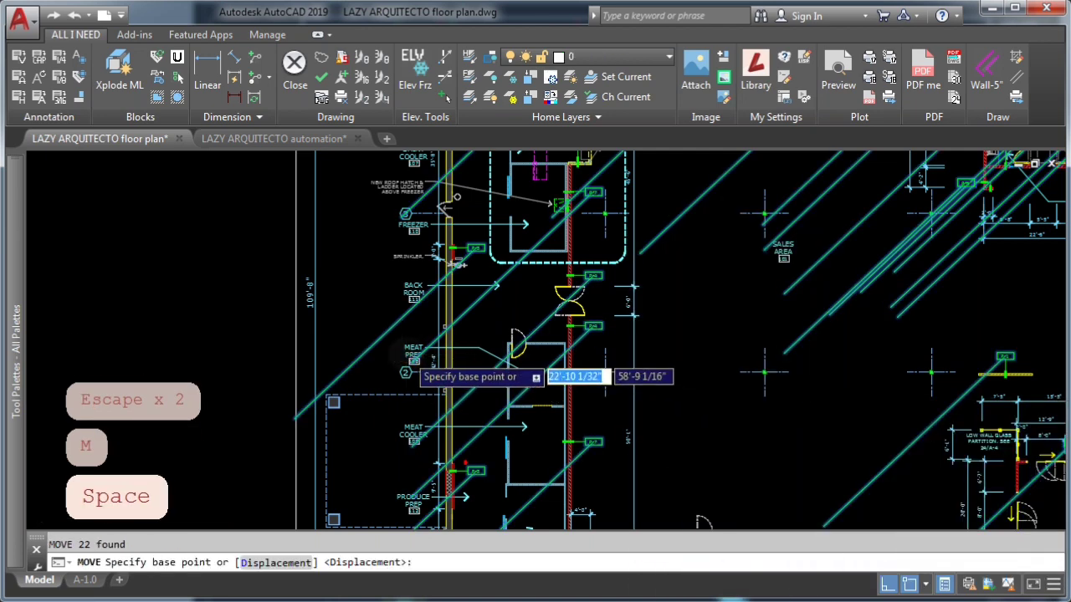
scroll(420, 385, up, 4)
scroll(422, 387, up, 4)
click(379, 405)
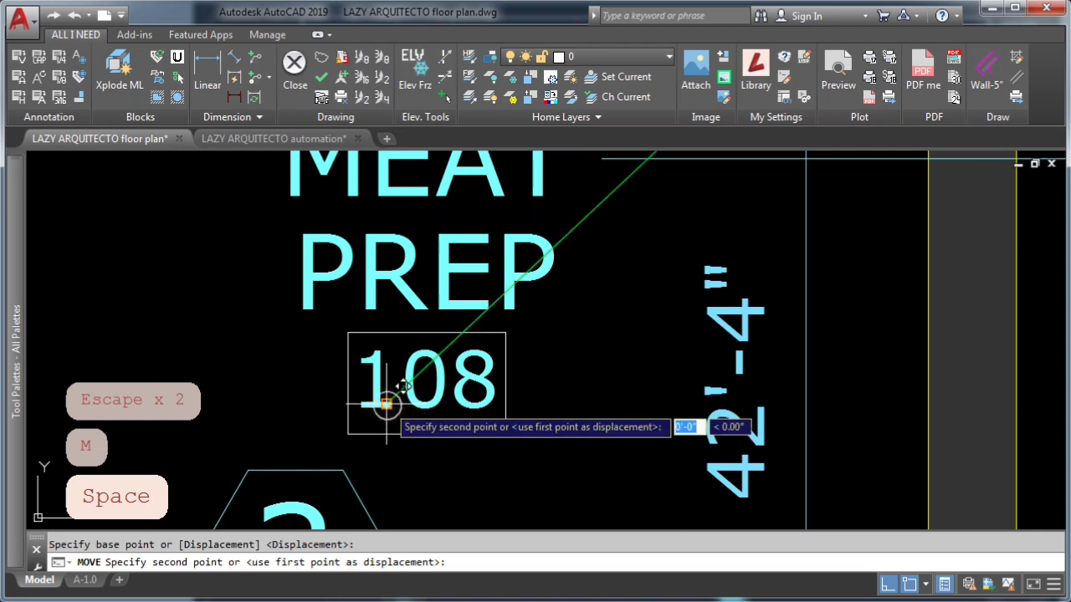
scroll(386, 405, down, 6)
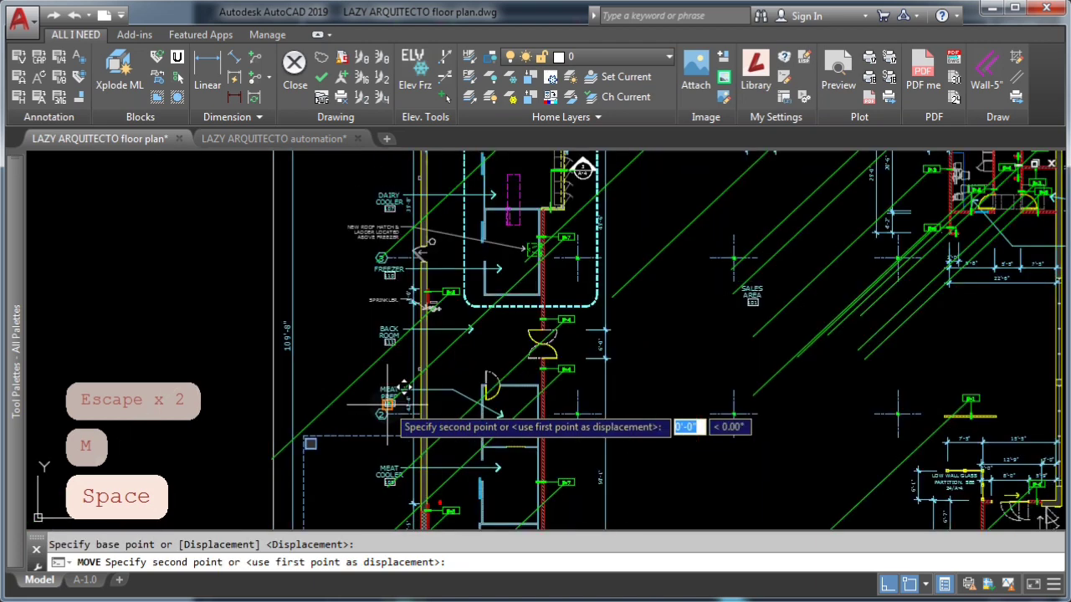
scroll(569, 236, up, 5)
scroll(583, 218, up, 4)
click(584, 245)
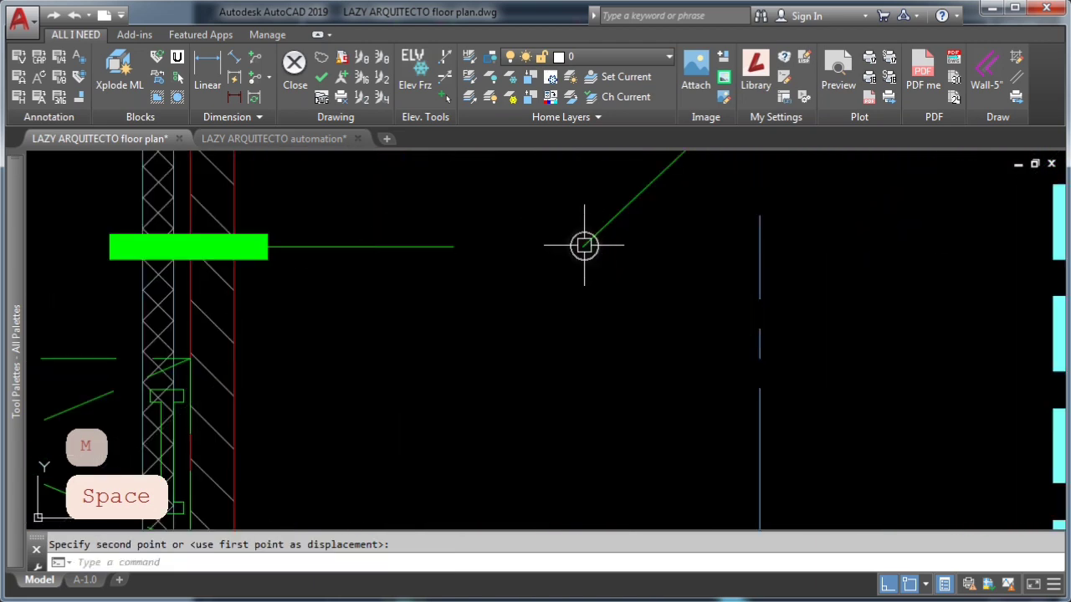
Clear an accidental dimension selection and select a WALL-TAG block.
scroll(560, 281, down, 8)
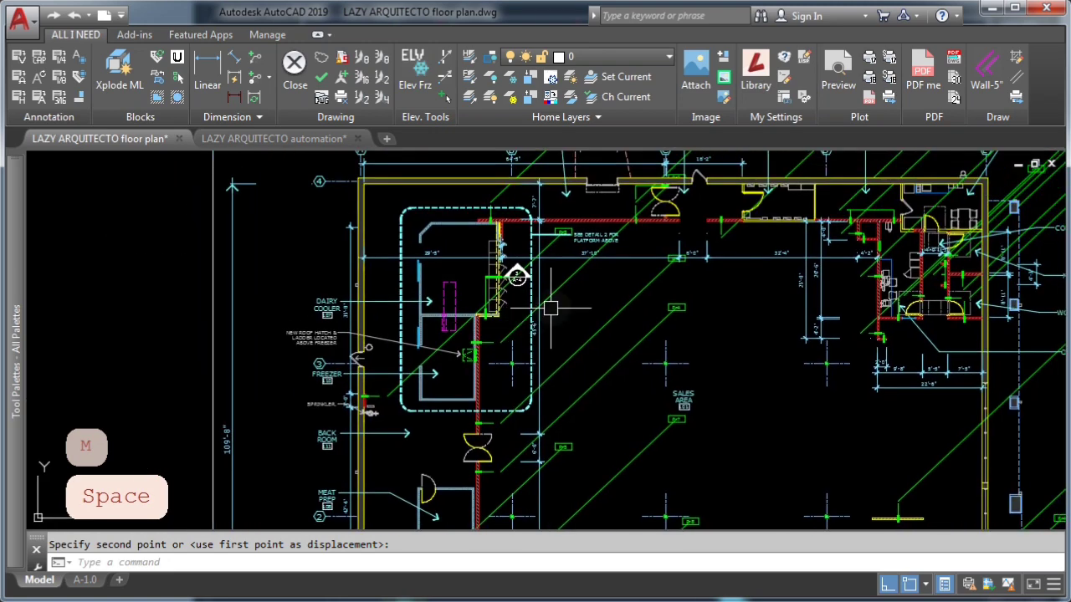
click(544, 301)
key(Escape)
click(545, 299)
right_click(556, 301)
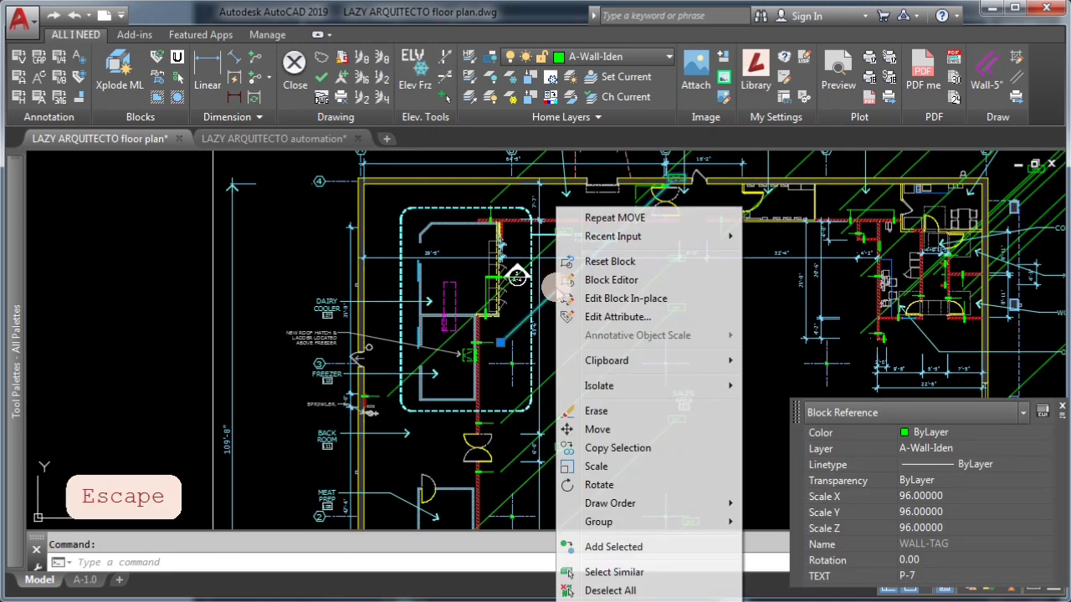
Open WALL-TAG in the Block Editor and move its TEXT to the block origin.
click(611, 281)
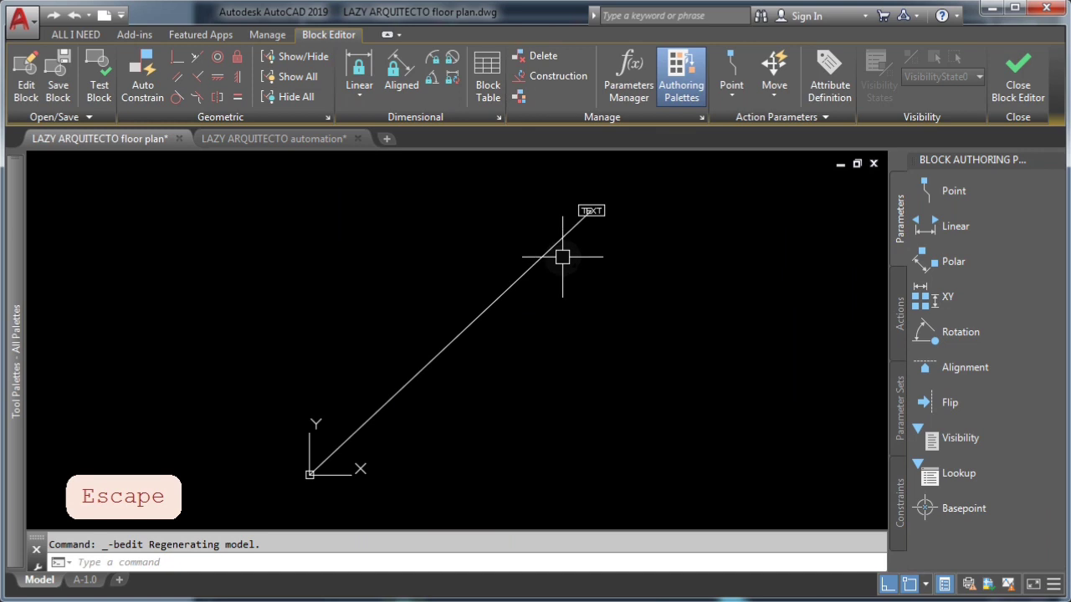
click(569, 187)
click(653, 268)
text(m)
key(space)
scroll(589, 205, up, 10)
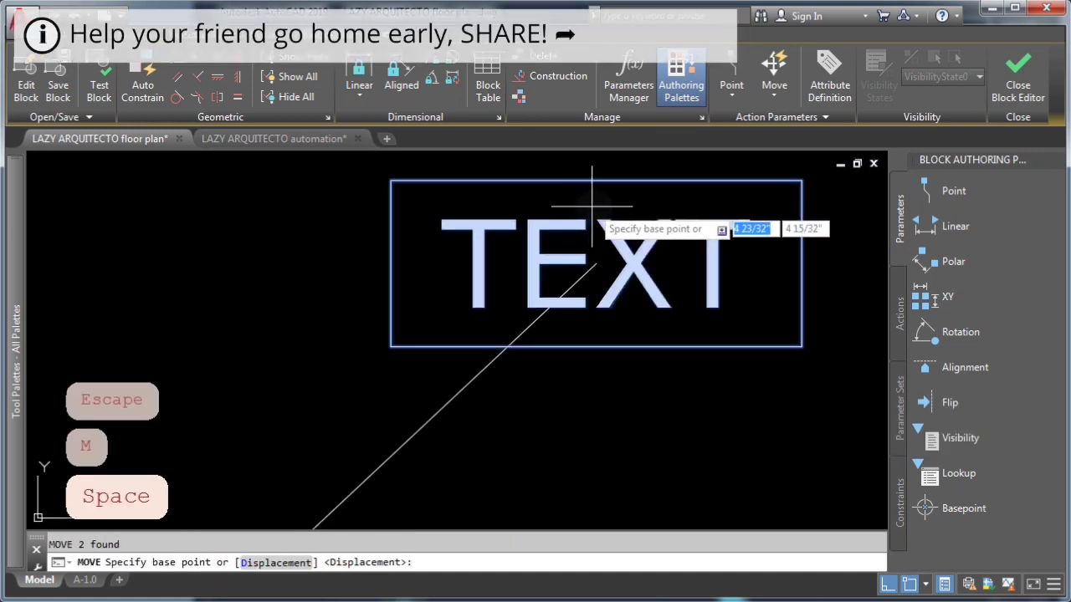
click(593, 262)
scroll(607, 246, down, 10)
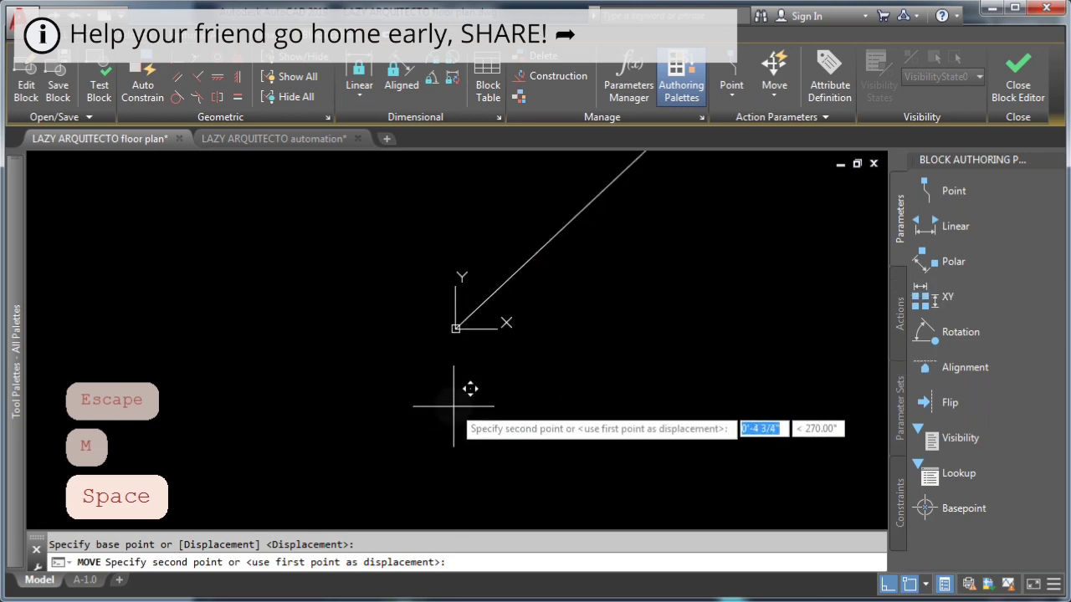
click(455, 328)
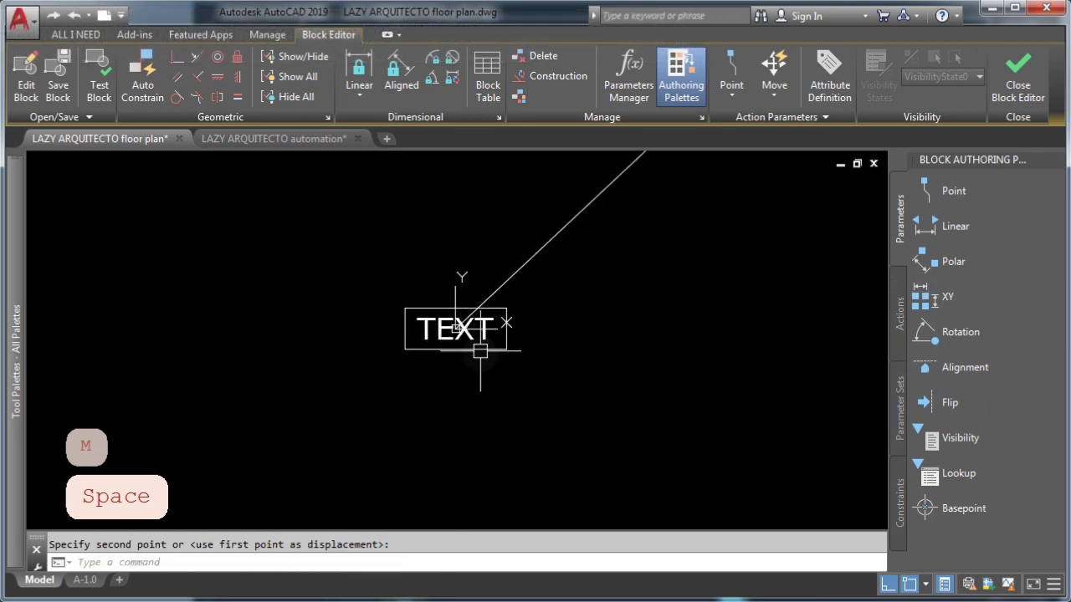
Delete the diagonal line, then close the Block Editor saving WALL-TAG.
click(563, 277)
key(Delete)
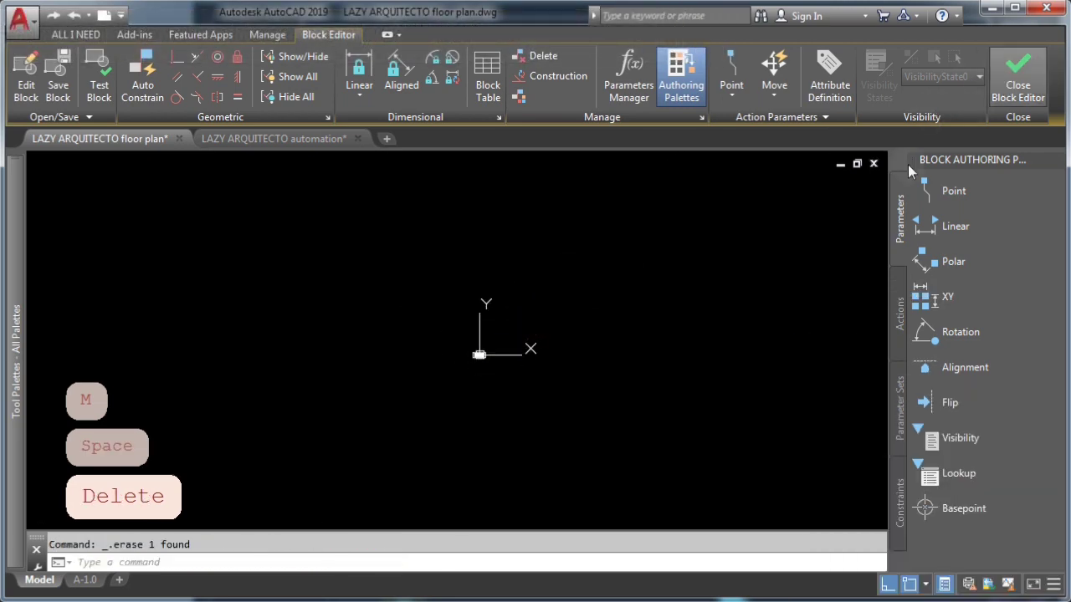
click(1017, 77)
click(493, 265)
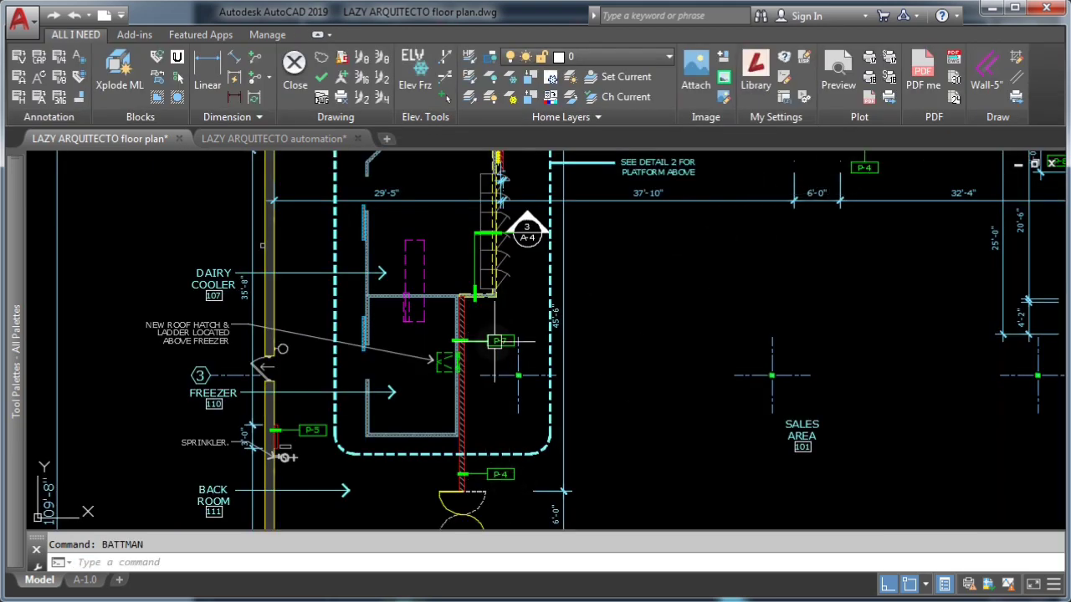
middle_drag(843, 281, 778, 289)
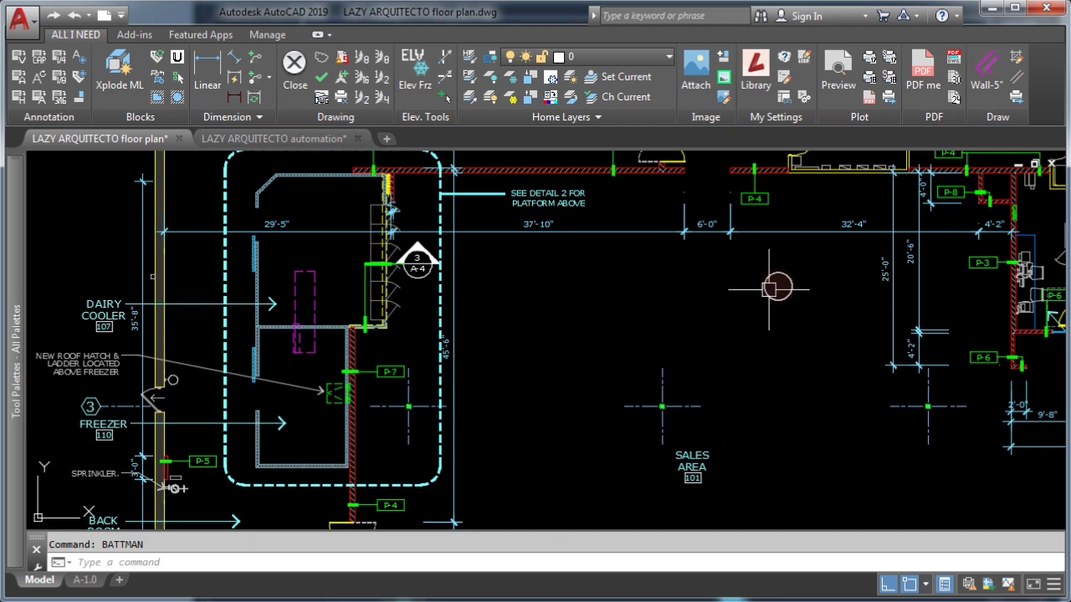
click(372, 373)
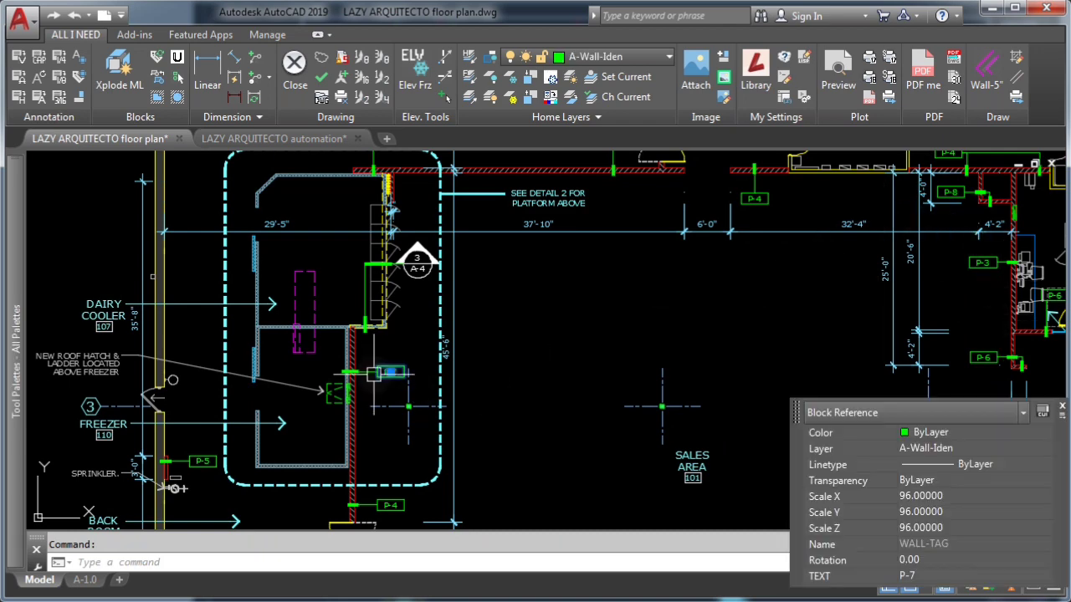
scroll(393, 377, up, 3)
click(400, 368)
click(426, 294)
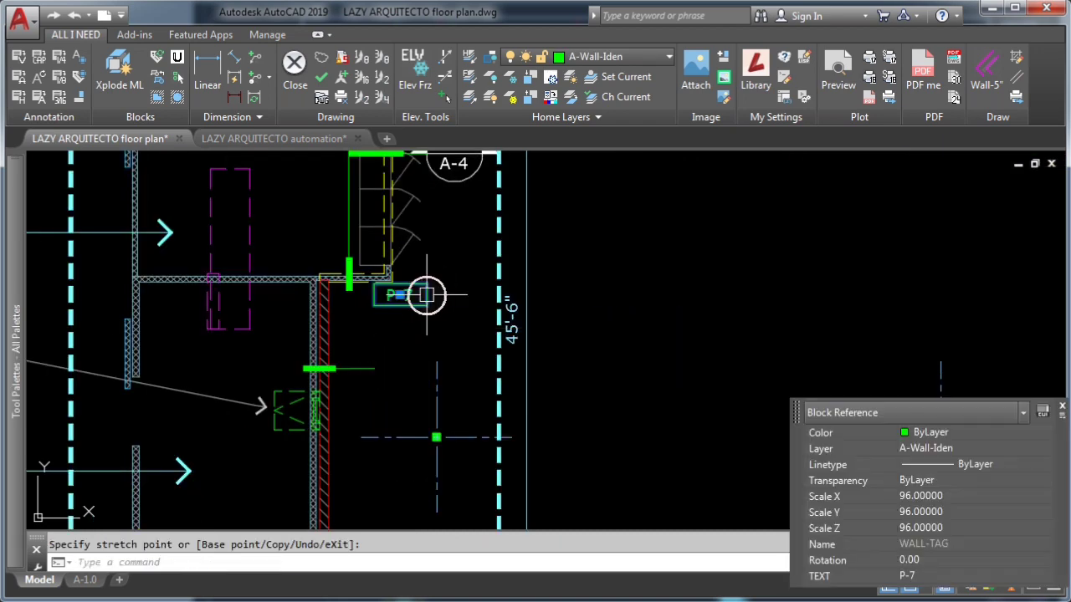
key(ctrl+z)
text(s)
key(space)
click(456, 393)
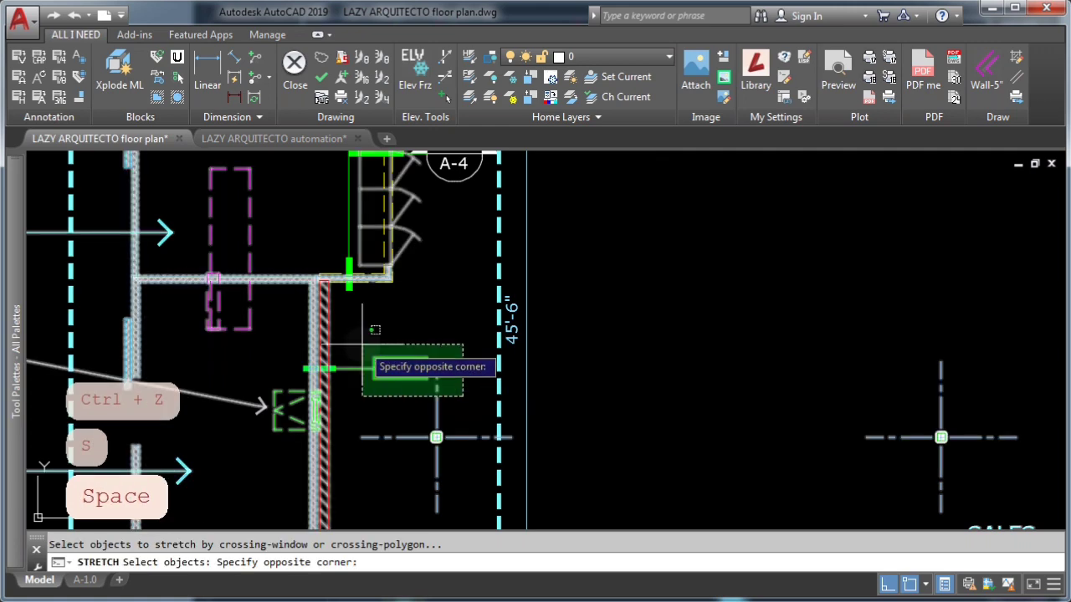
click(361, 353)
shift+click(430, 373)
key(space)
click(402, 317)
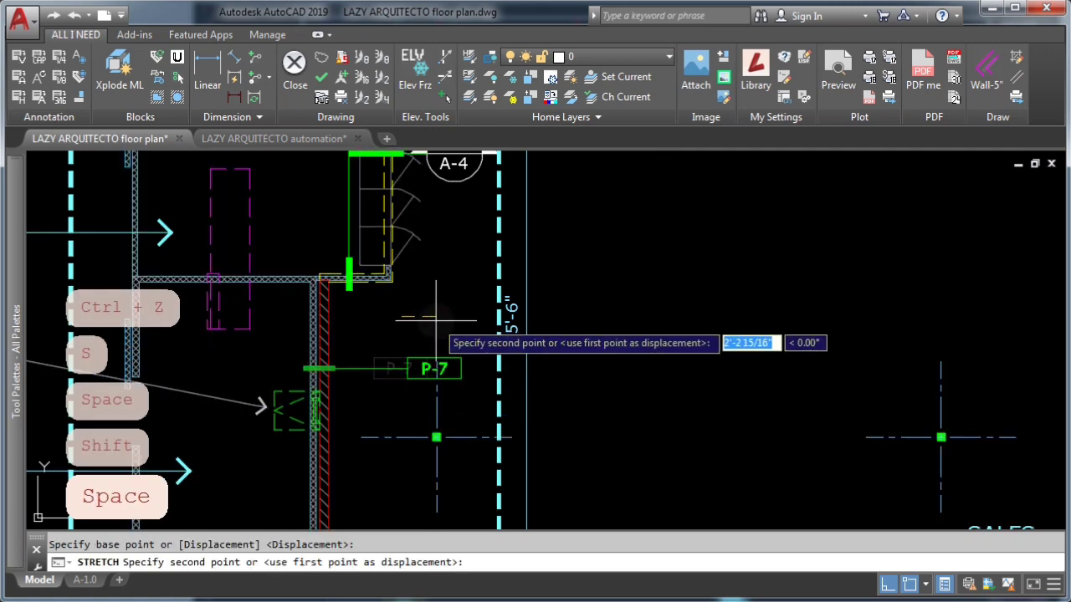
key(Escape)
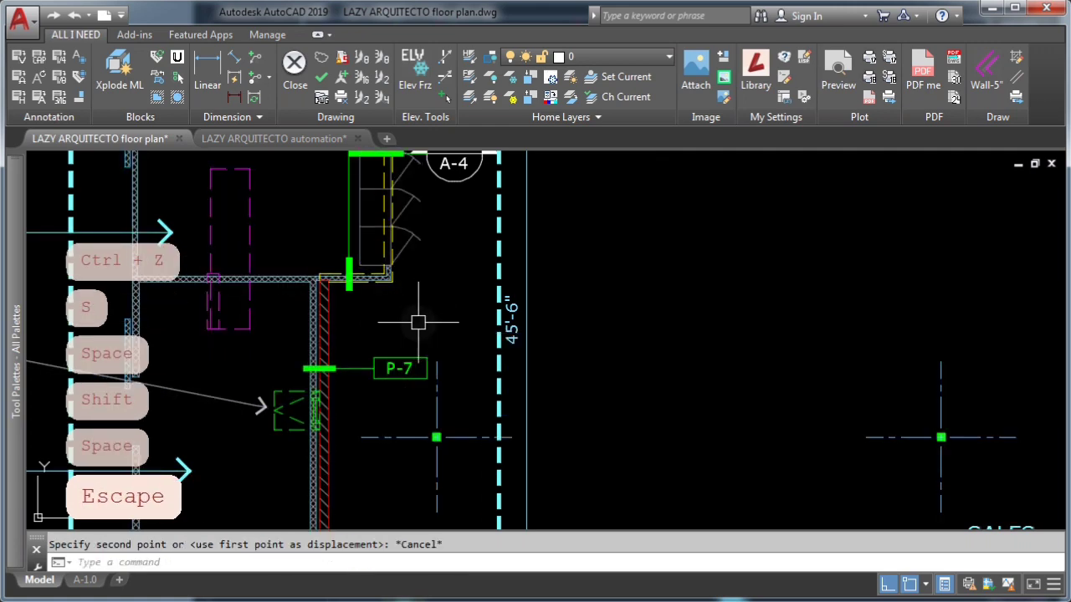
scroll(420, 321, down, 2)
middle_click(633, 496)
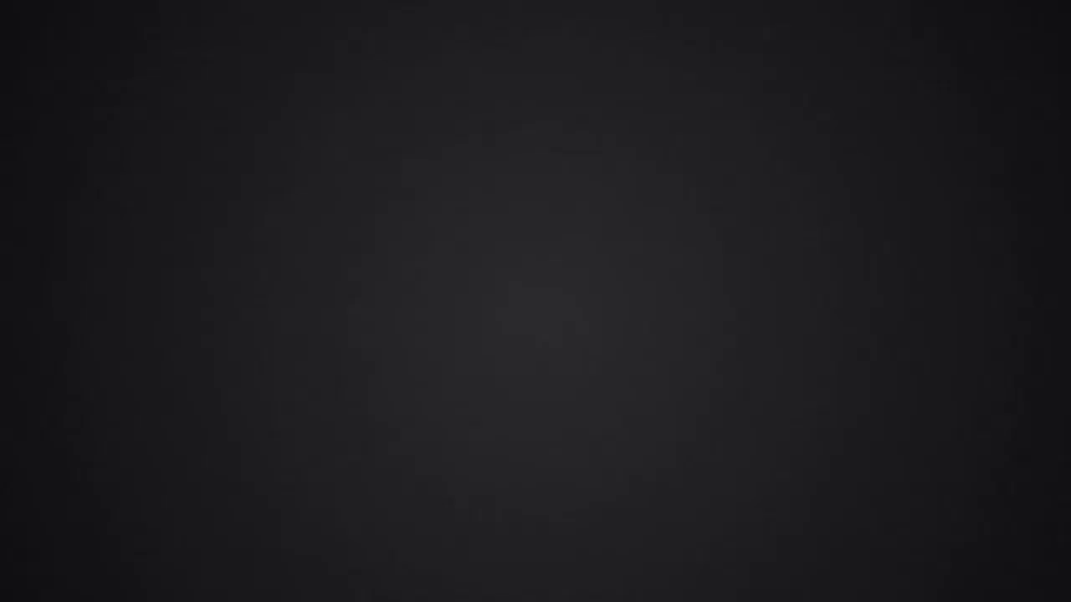